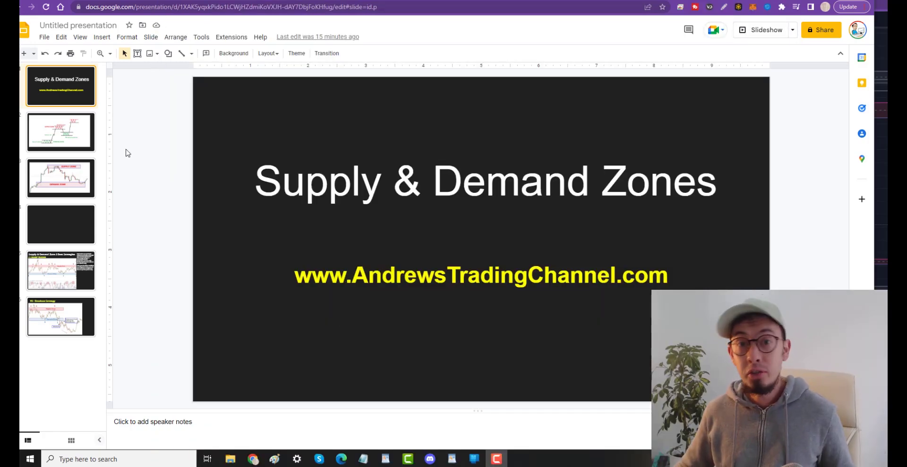
Go to slide 2, the supply and demand zone diagram with accumulation and distribution ranges
{"action": "left_click", "coordinate": [47, 124]}
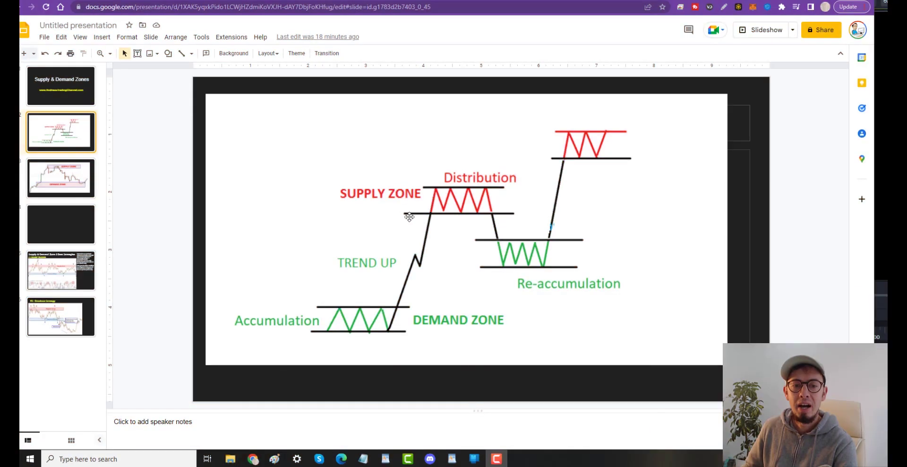
Circle and arrow the supply zone, accumulation zone and distribution peaks with the blue pen
{"action": "left_click", "coordinate": [724, 7]}
{"action": "mouse_move", "coordinate": [389, 165]}
{"action": "left_mouse_down"}
{"action": "mouse_move", "coordinate": [465, 201]}
{"action": "mouse_move", "coordinate": [373, 163]}
{"action": "left_mouse_up"}
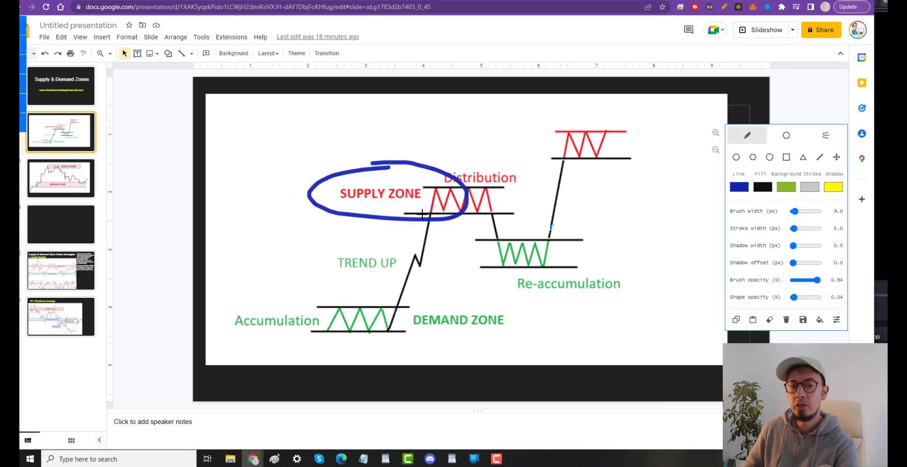
{"action": "mouse_move", "coordinate": [444, 204]}
{"action": "left_mouse_down"}
{"action": "mouse_move", "coordinate": [466, 249]}
{"action": "mouse_move", "coordinate": [452, 255]}
{"action": "left_mouse_up"}
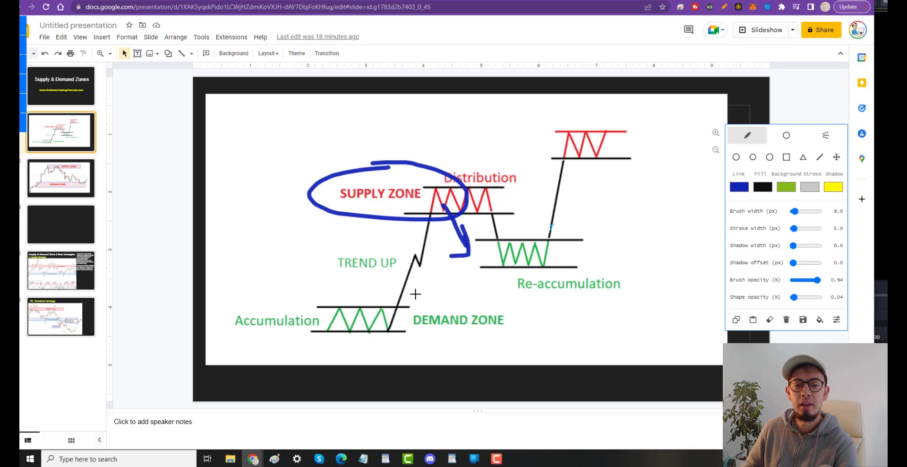
{"action": "mouse_move", "coordinate": [415, 294]}
{"action": "left_mouse_down"}
{"action": "mouse_move", "coordinate": [387, 331]}
{"action": "mouse_move", "coordinate": [415, 294]}
{"action": "left_mouse_up"}
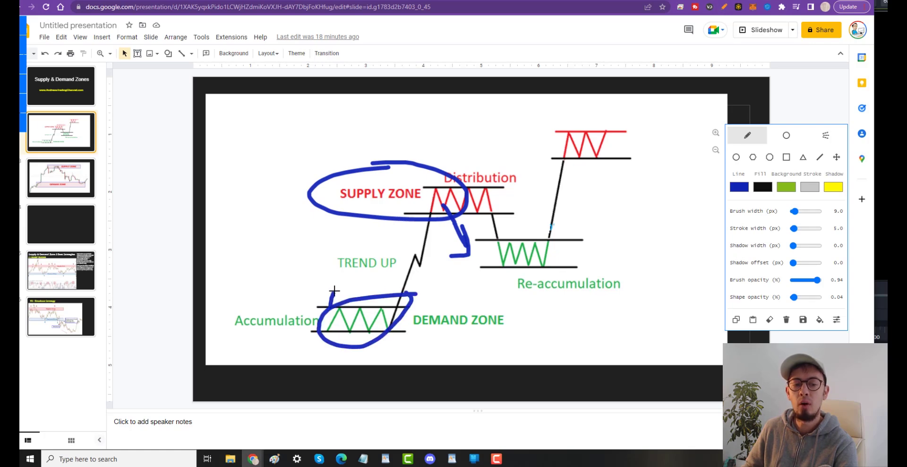
{"action": "mouse_move", "coordinate": [322, 300]}
{"action": "left_mouse_down"}
{"action": "mouse_move", "coordinate": [342, 268]}
{"action": "mouse_move", "coordinate": [349, 299]}
{"action": "left_mouse_up"}
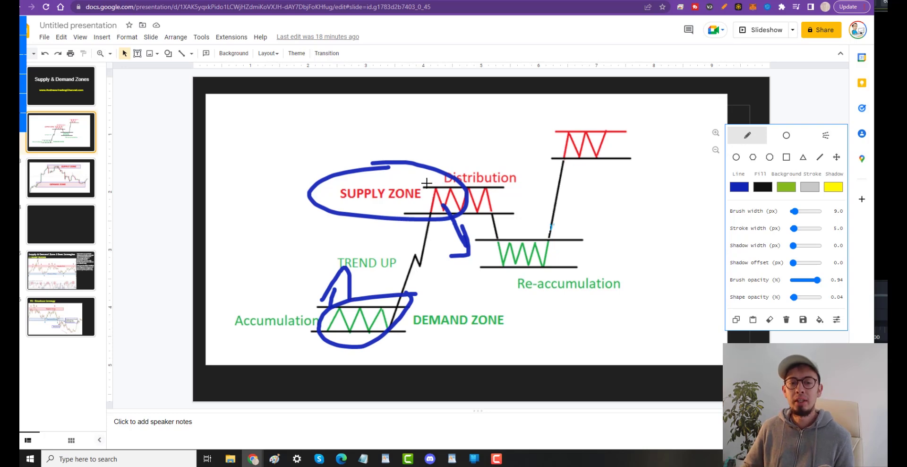
{"action": "mouse_move", "coordinate": [427, 182]}
{"action": "left_mouse_down"}
{"action": "mouse_move", "coordinate": [432, 208]}
{"action": "mouse_move", "coordinate": [477, 189]}
{"action": "mouse_move", "coordinate": [437, 178]}
{"action": "left_mouse_up"}
{"action": "mouse_move", "coordinate": [359, 309]}
{"action": "left_mouse_down"}
{"action": "mouse_move", "coordinate": [352, 338]}
{"action": "mouse_move", "coordinate": [338, 323]}
{"action": "left_mouse_up"}
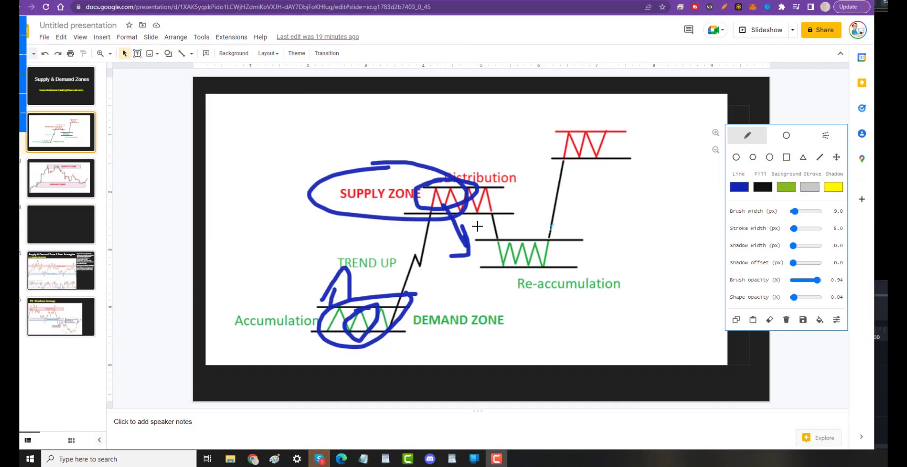
Undo the recent strokes and scribble beside the supply zone's right edge
{"action": "key", "text": "ctrl+z"}
{"action": "key", "text": "ctrl+z"}
{"action": "key", "text": "ctrl+z"}
{"action": "key", "text": "ctrl+z"}
{"action": "key", "text": "ctrl+z"}
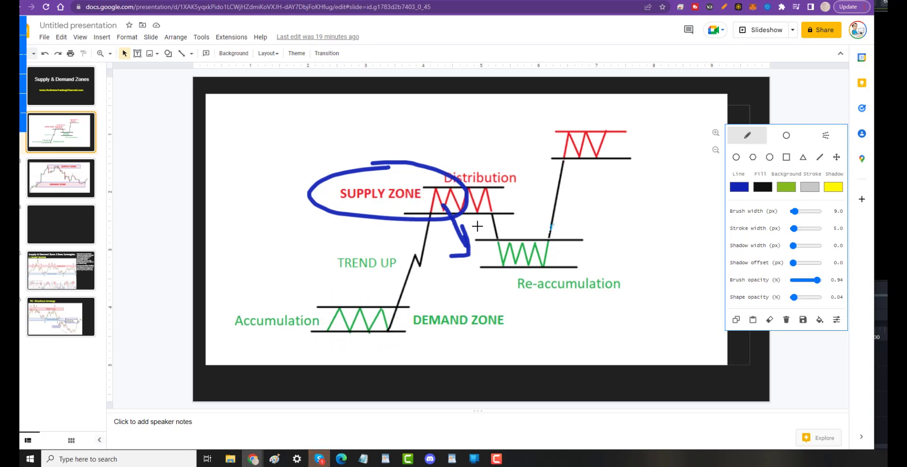
{"action": "key", "text": "ctrl+z"}
{"action": "key", "text": "ctrl+z"}
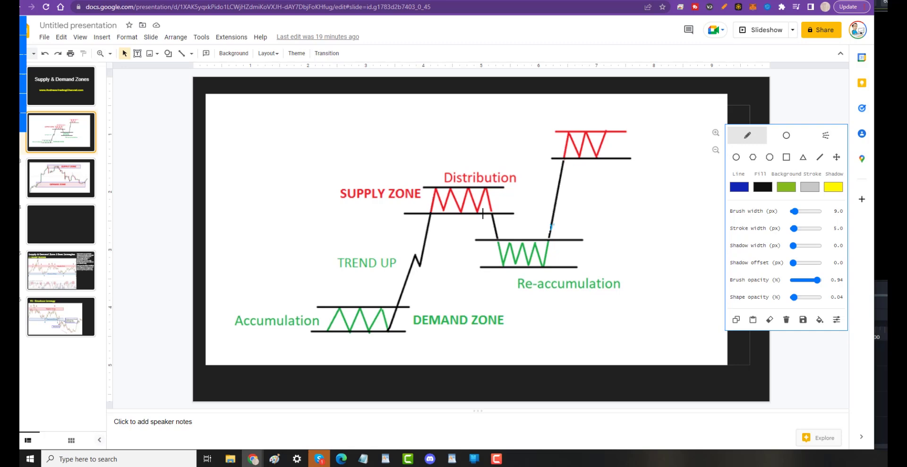
{"action": "left_click_drag", "start_coordinate": [492, 209], "coordinate": [492, 216]}
{"action": "mouse_move", "coordinate": [500, 226]}
{"action": "left_mouse_down"}
{"action": "mouse_move", "coordinate": [496, 209]}
{"action": "mouse_move", "coordinate": [491, 230]}
{"action": "left_mouse_up"}
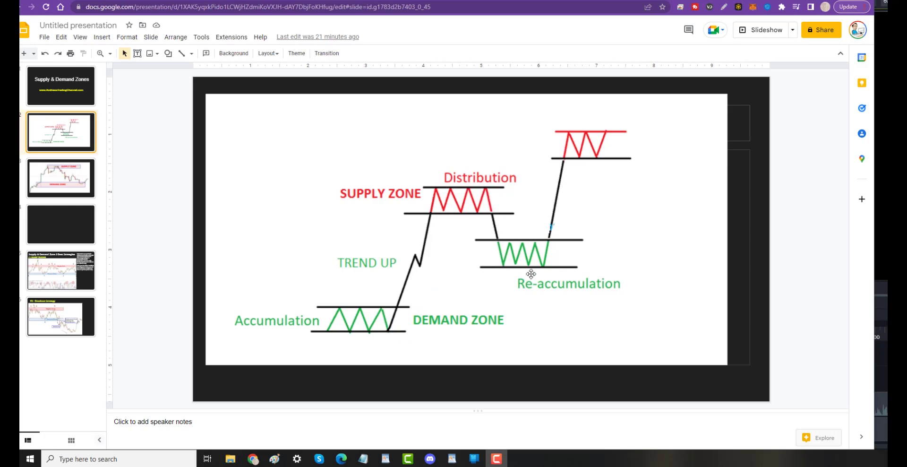
Replace slide 3's chart image with the pasted TradingView AUDJPY weekly chart
{"action": "left_click", "coordinate": [66, 176]}
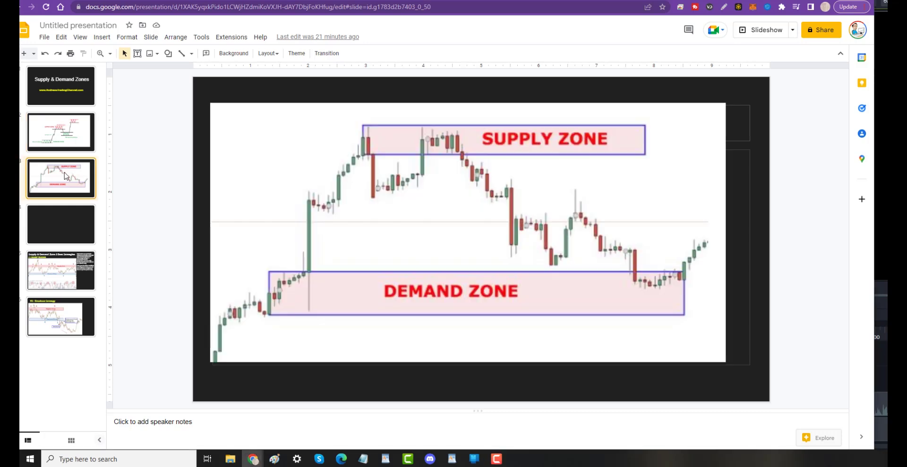
{"action": "left_click", "coordinate": [411, 216]}
{"action": "key", "text": "ctrl+v"}
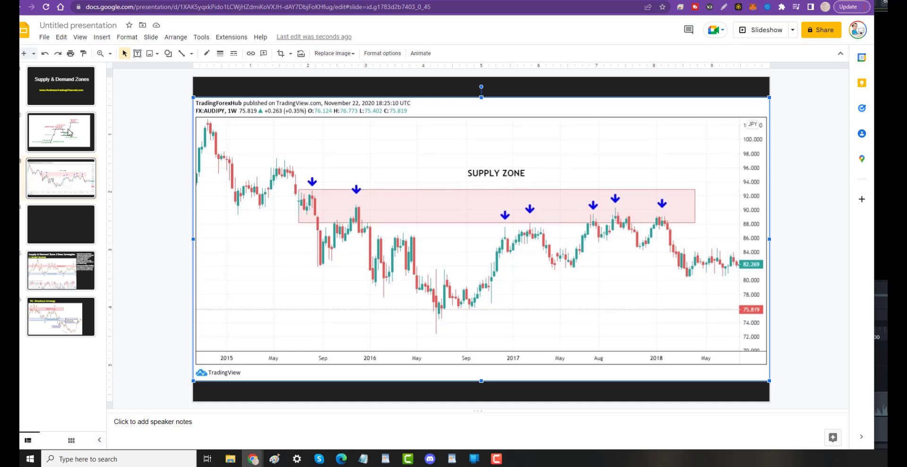
{"action": "left_click", "coordinate": [74, 148]}
{"action": "left_click", "coordinate": [71, 190]}
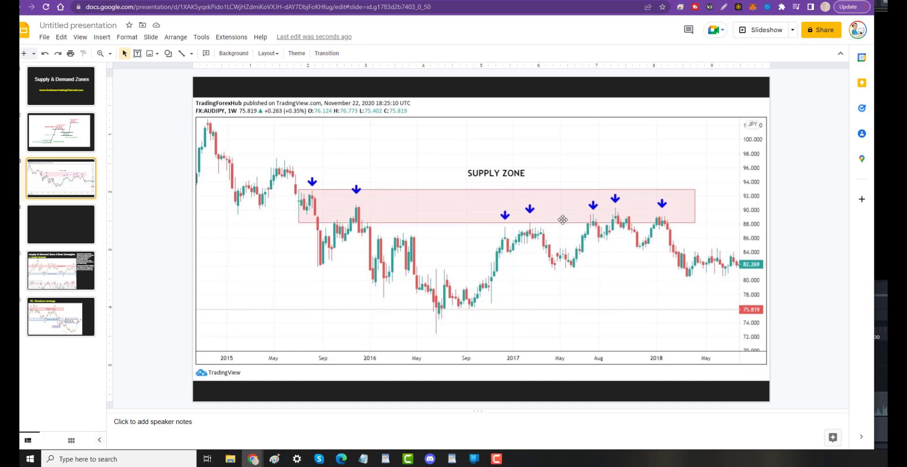
Trace the AUDJPY supply zone's edges and the price rise into it with the pen
{"action": "key", "text": "alt+d"}
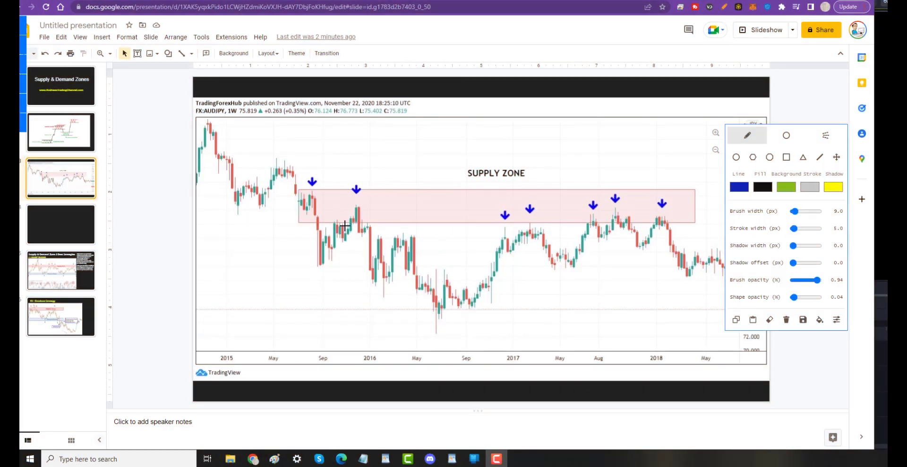
{"action": "left_click_drag", "start_coordinate": [354, 222], "coordinate": [471, 222]}
{"action": "left_click_drag", "start_coordinate": [380, 188], "coordinate": [440, 190]}
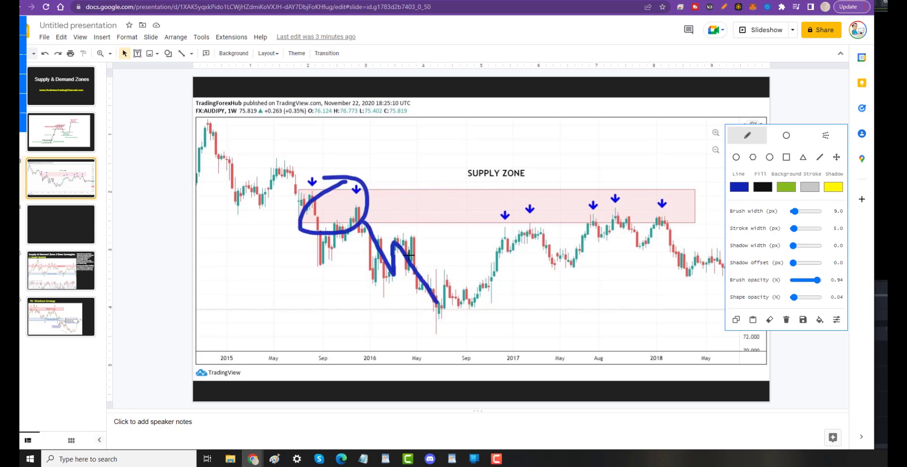
{"action": "key", "text": "ctrl+z"}
{"action": "key", "text": "ctrl+z"}
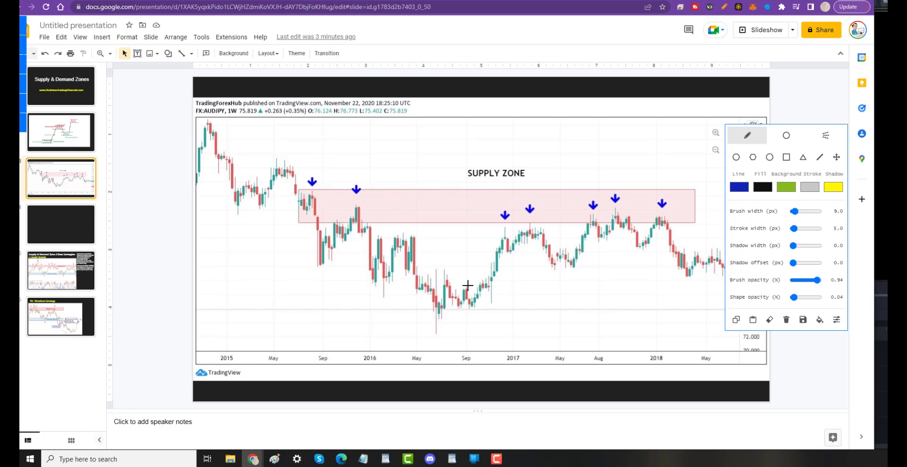
{"action": "mouse_move", "coordinate": [468, 285]}
{"action": "left_mouse_down"}
{"action": "mouse_move", "coordinate": [500, 220]}
{"action": "mouse_move", "coordinate": [511, 231]}
{"action": "mouse_move", "coordinate": [591, 227]}
{"action": "mouse_move", "coordinate": [606, 244]}
{"action": "mouse_move", "coordinate": [617, 214]}
{"action": "mouse_move", "coordinate": [629, 234]}
{"action": "mouse_move", "coordinate": [663, 218]}
{"action": "mouse_move", "coordinate": [667, 231]}
{"action": "left_mouse_up"}
{"action": "left_click", "coordinate": [520, 232]}
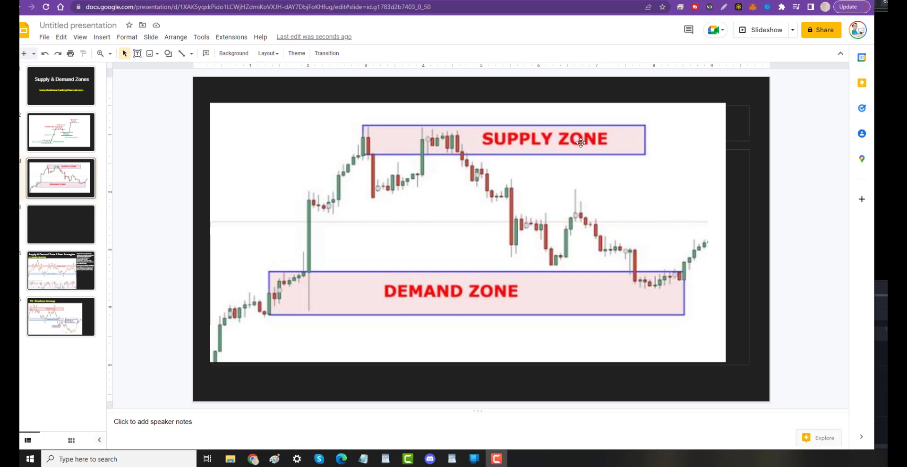
Paste a demand-zone chart over slide 3's chart image
{"action": "left_click", "coordinate": [504, 283]}
{"action": "key", "text": "ctrl+v"}
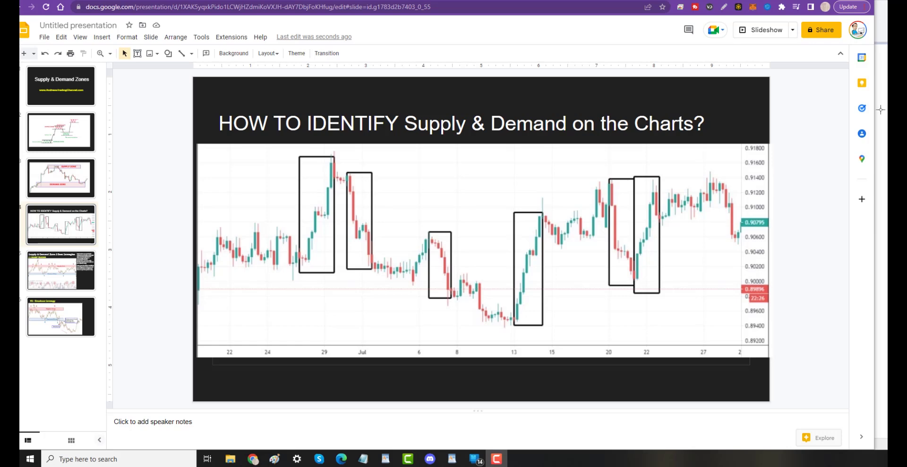
Sketch a horizontal line, tick and dot over slide 4's first box, then clear them
{"action": "left_click", "coordinate": [724, 7]}
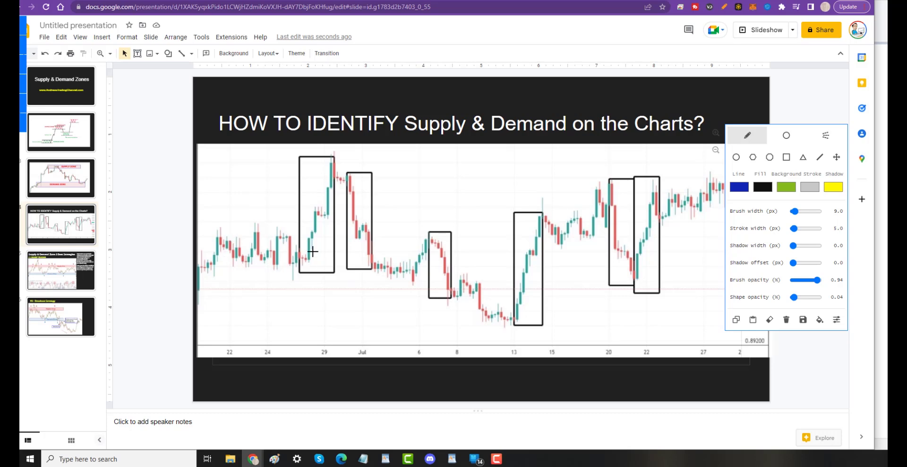
{"action": "left_click_drag", "start_coordinate": [247, 231], "coordinate": [332, 233]}
{"action": "mouse_move", "coordinate": [328, 175]}
{"action": "left_mouse_down"}
{"action": "mouse_move", "coordinate": [321, 194]}
{"action": "mouse_move", "coordinate": [351, 173]}
{"action": "left_mouse_up"}
{"action": "left_click", "coordinate": [311, 223]}
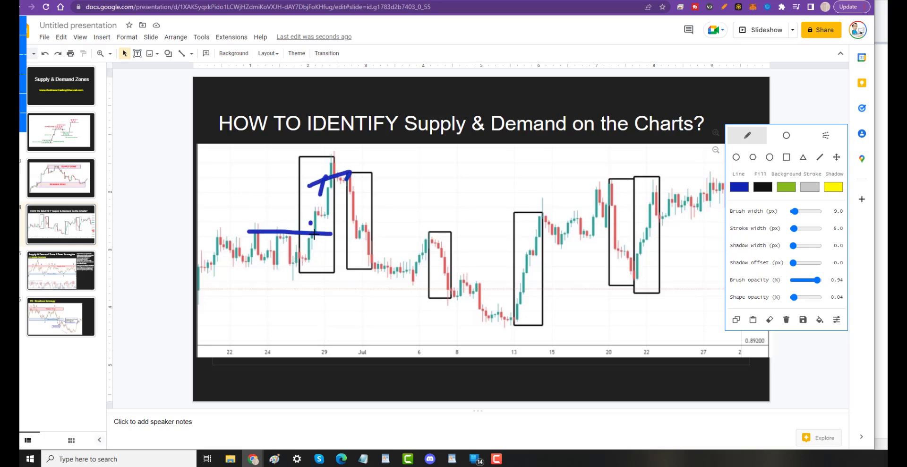
{"action": "key", "text": "Delete"}
Redraw the level into the first box, mark the first two box tops, then remove the marks
{"action": "left_click_drag", "start_coordinate": [251, 233], "coordinate": [331, 234]}
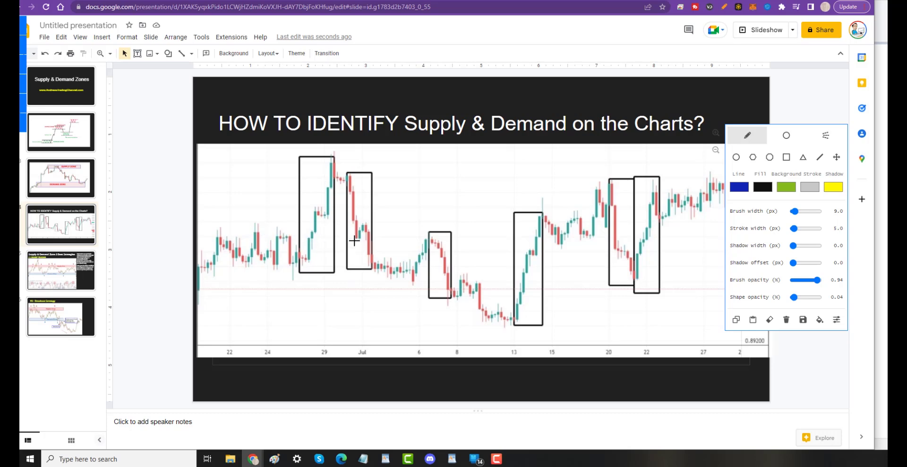
{"action": "left_click_drag", "start_coordinate": [279, 234], "coordinate": [325, 235]}
{"action": "left_click_drag", "start_coordinate": [242, 233], "coordinate": [311, 230]}
{"action": "left_click_drag", "start_coordinate": [253, 232], "coordinate": [325, 232]}
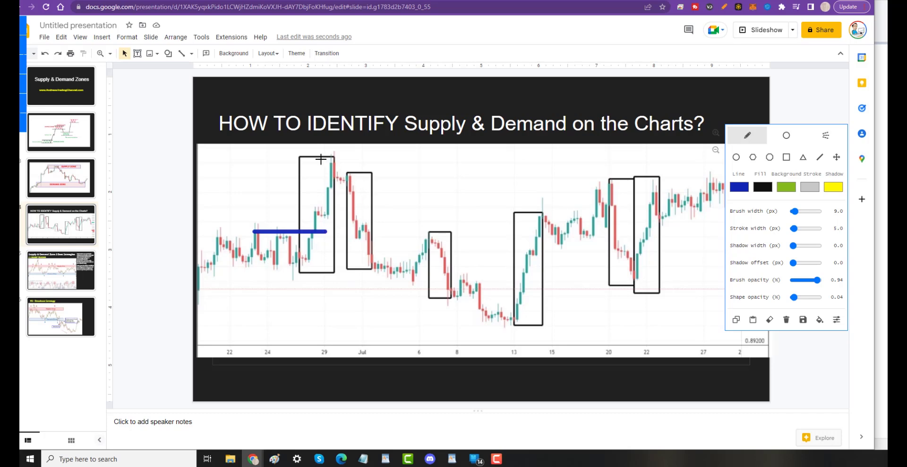
{"action": "mouse_move", "coordinate": [321, 159]}
{"action": "left_mouse_down"}
{"action": "mouse_move", "coordinate": [345, 158]}
{"action": "mouse_move", "coordinate": [354, 173]}
{"action": "left_mouse_up"}
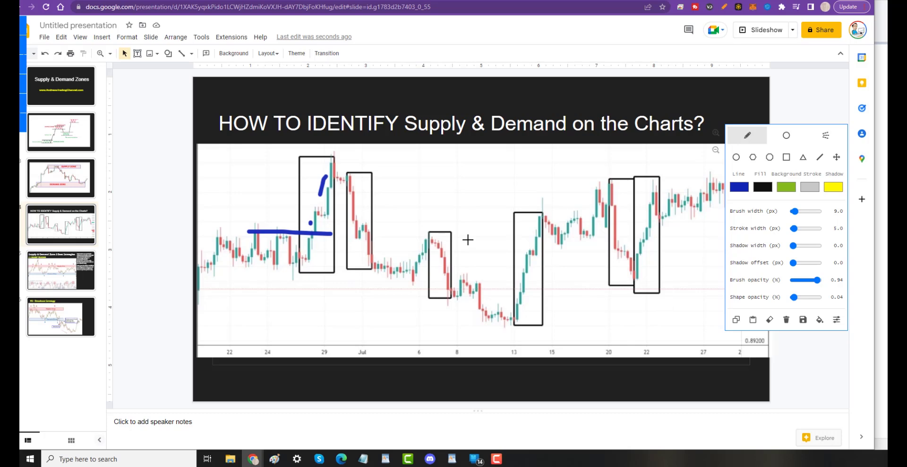
{"action": "key", "text": "ctrl+z"}
{"action": "key", "text": "ctrl+z"}
{"action": "key", "text": "ctrl+z"}
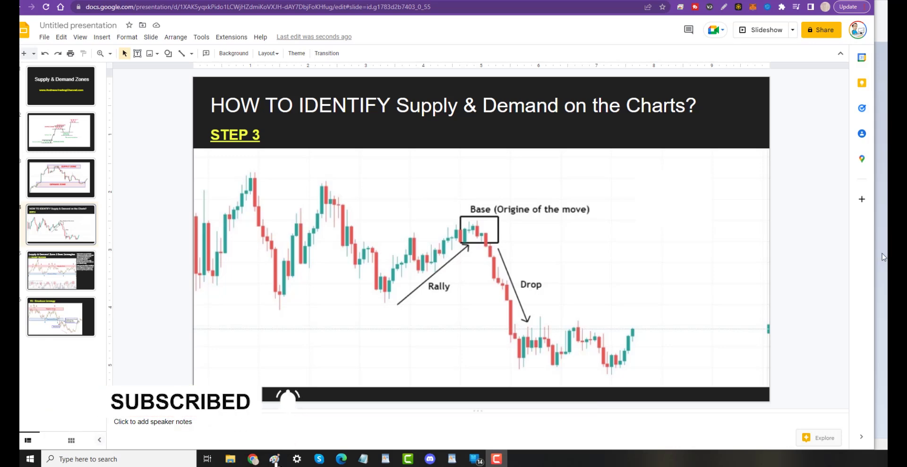
Draw blue lines along the top and bottom edges of the Step 3 Base box
{"action": "left_click", "coordinate": [503, 288]}
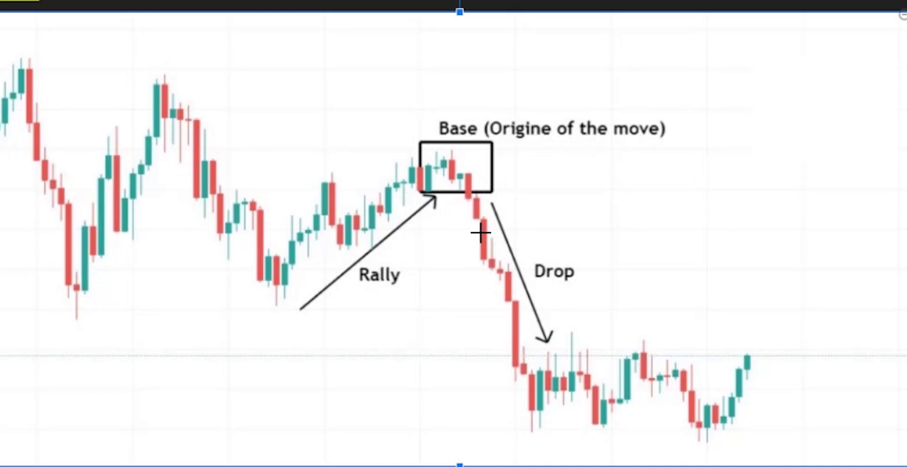
{"action": "mouse_move", "coordinate": [488, 190]}
{"action": "left_mouse_down"}
{"action": "mouse_move", "coordinate": [442, 226]}
{"action": "mouse_move", "coordinate": [496, 201]}
{"action": "left_mouse_up"}
{"action": "left_click_drag", "start_coordinate": [412, 141], "coordinate": [525, 140]}
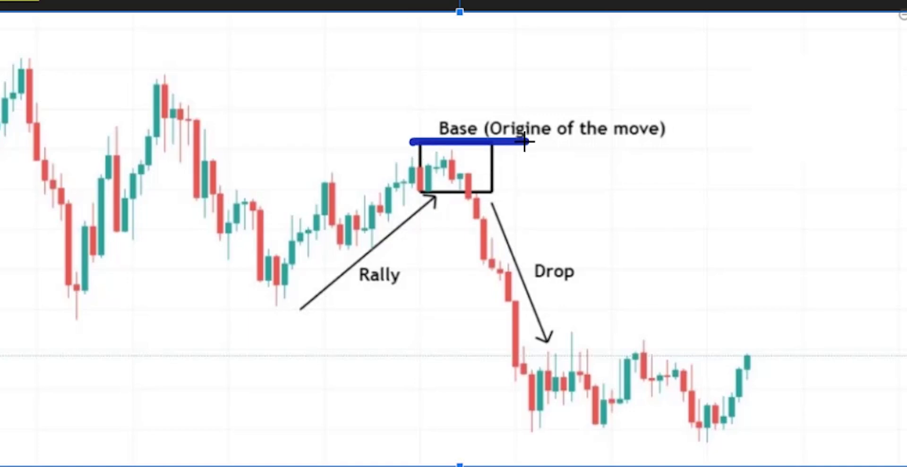
{"action": "left_click_drag", "start_coordinate": [408, 191], "coordinate": [531, 194]}
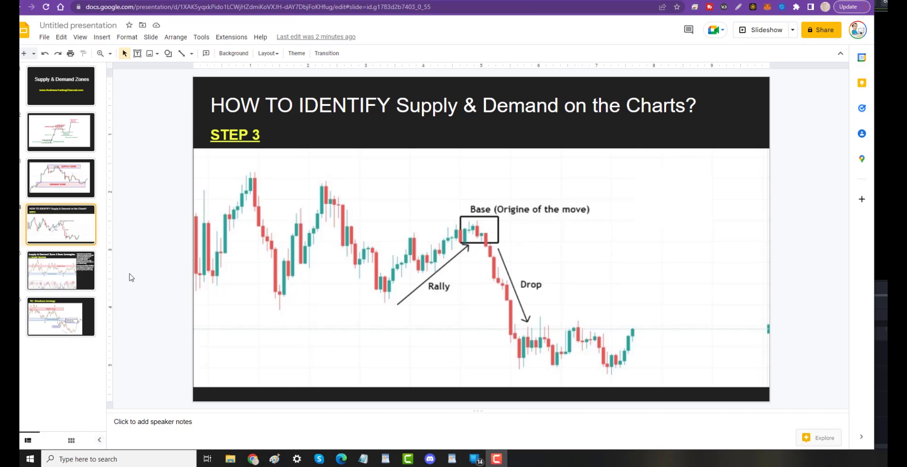
Open slide 5 and highlight the phrase 'oversold market trends.'
{"action": "left_click", "coordinate": [66, 273]}
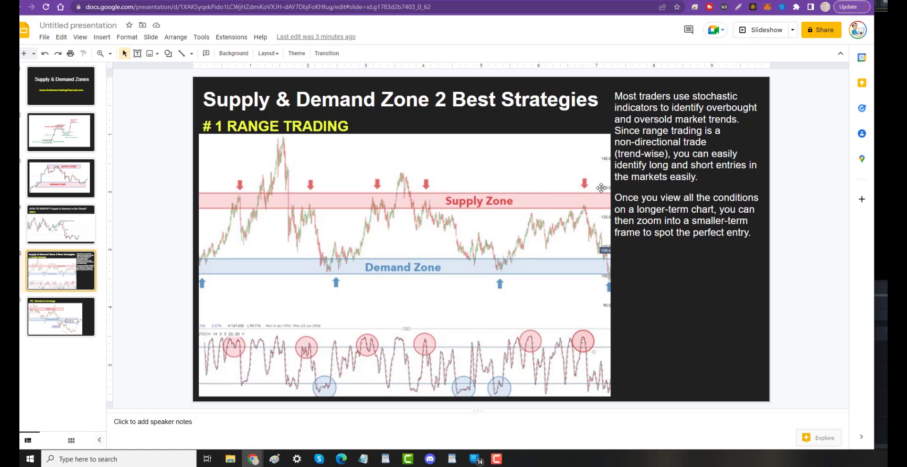
{"action": "left_click_drag", "start_coordinate": [645, 119], "coordinate": [739, 119]}
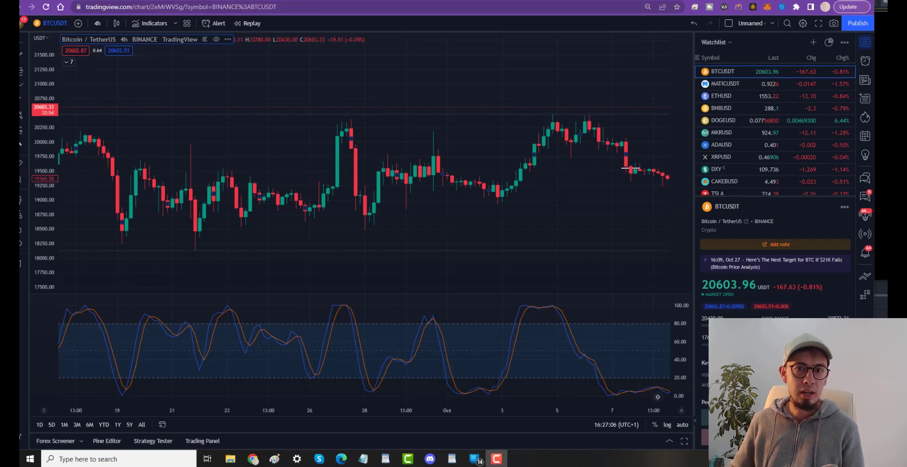
Brush yellow marks on the stochastic's oversold dip and overbought peak and their matching candles
{"action": "double_click", "coordinate": [218, 2]}
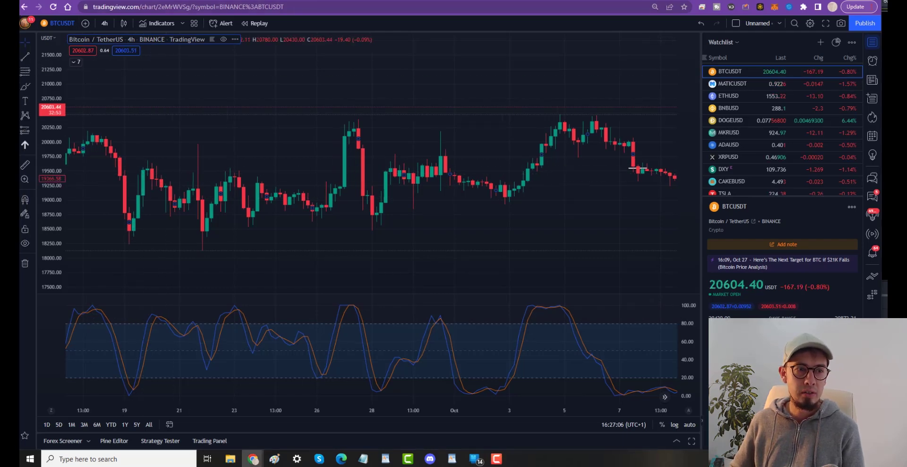
{"action": "left_click", "coordinate": [27, 86]}
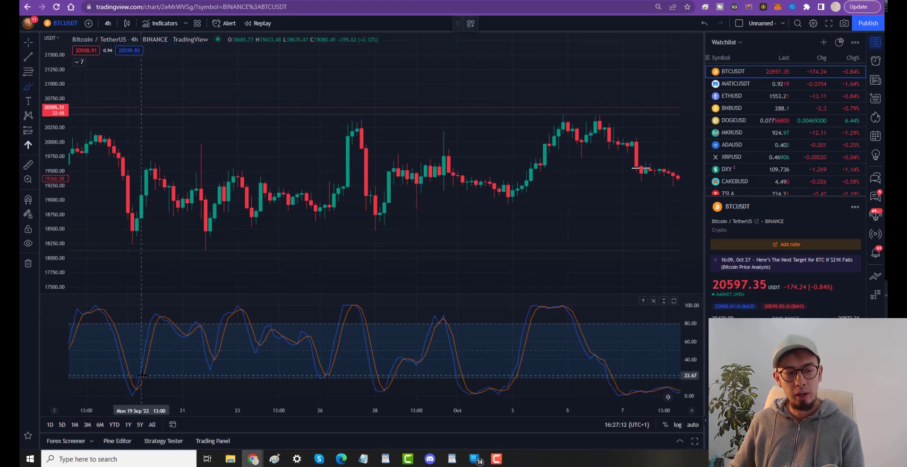
{"action": "mouse_move", "coordinate": [122, 377]}
{"action": "left_mouse_down"}
{"action": "mouse_move", "coordinate": [137, 392]}
{"action": "mouse_move", "coordinate": [141, 378]}
{"action": "left_mouse_up"}
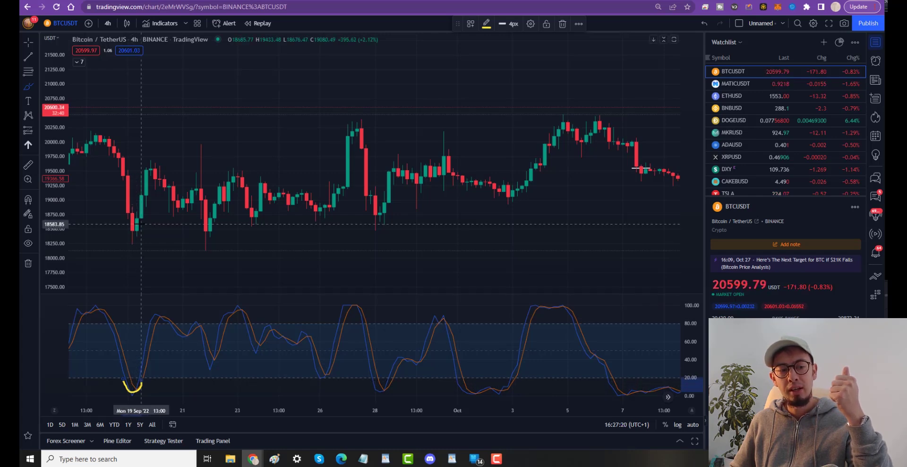
{"action": "mouse_move", "coordinate": [139, 221]}
{"action": "left_mouse_down"}
{"action": "mouse_move", "coordinate": [123, 222]}
{"action": "mouse_move", "coordinate": [141, 225]}
{"action": "left_mouse_up"}
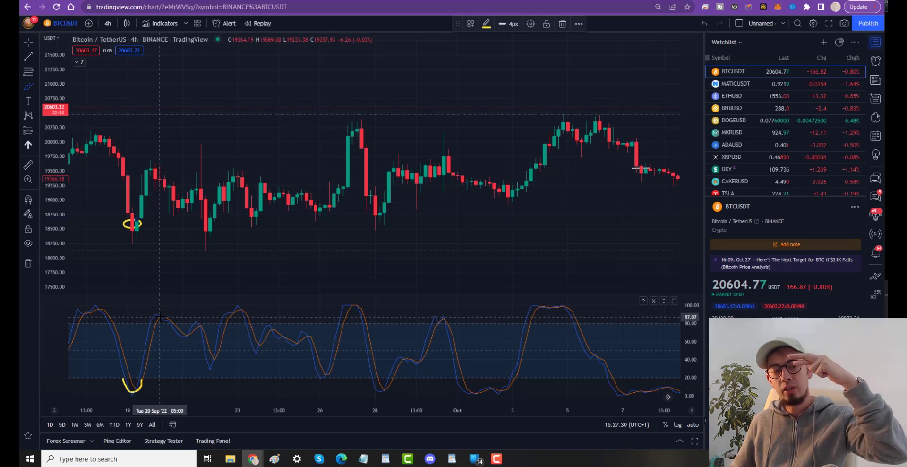
{"action": "left_click_drag", "start_coordinate": [157, 317], "coordinate": [169, 323]}
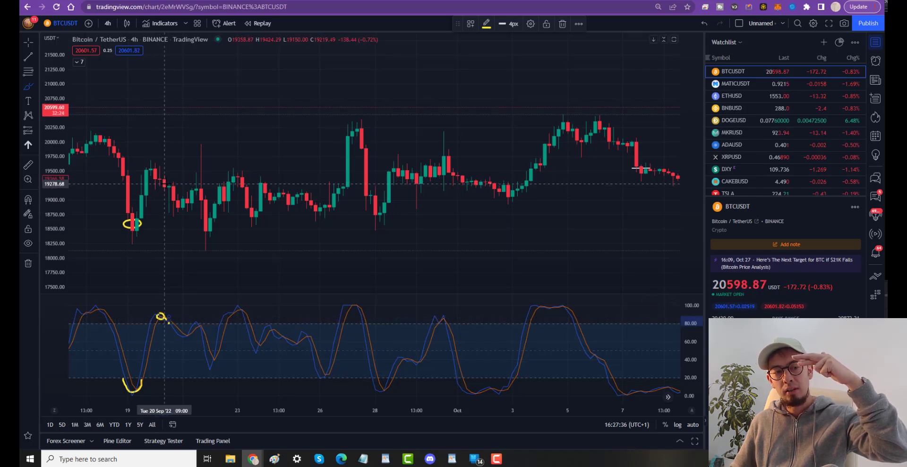
{"action": "left_click_drag", "start_coordinate": [161, 180], "coordinate": [168, 186]}
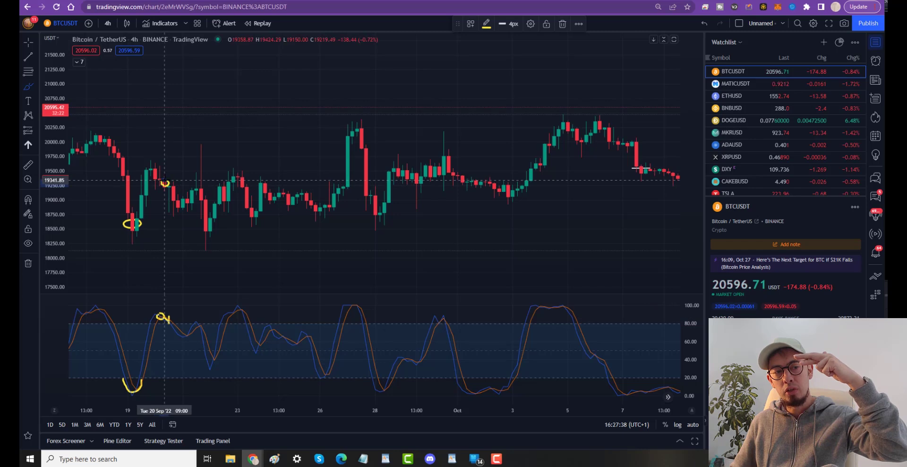
{"action": "left_click", "coordinate": [29, 44]}
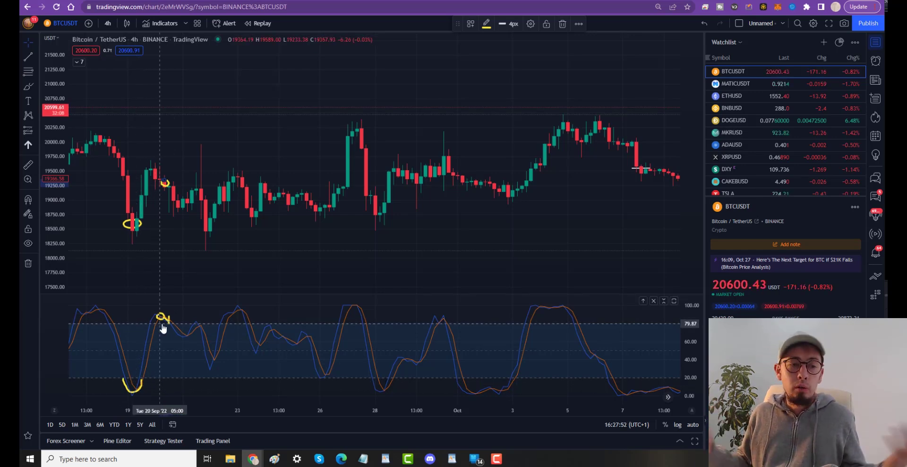
Remove all 40 drawings and measure the 1115.94 (6.06%) bounce over 5 bars from the low
{"action": "left_click", "coordinate": [28, 263]}
{"action": "left_click", "coordinate": [85, 262]}
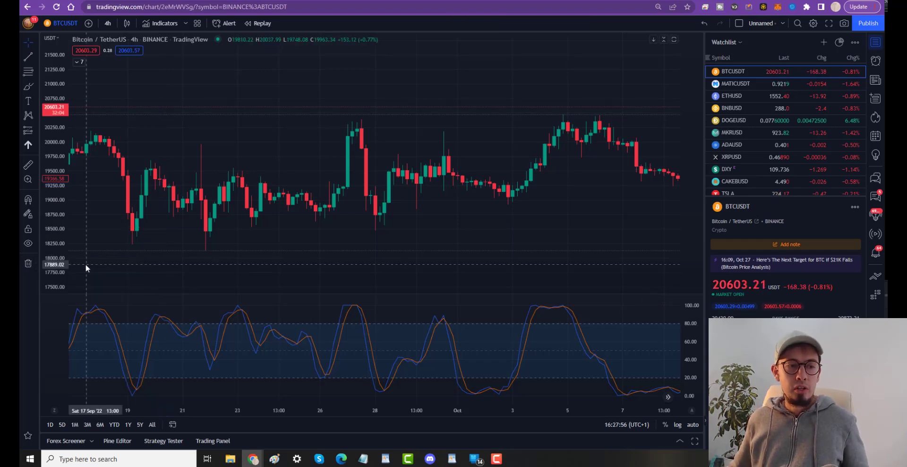
{"action": "left_click", "coordinate": [132, 233], "text": "shift"}
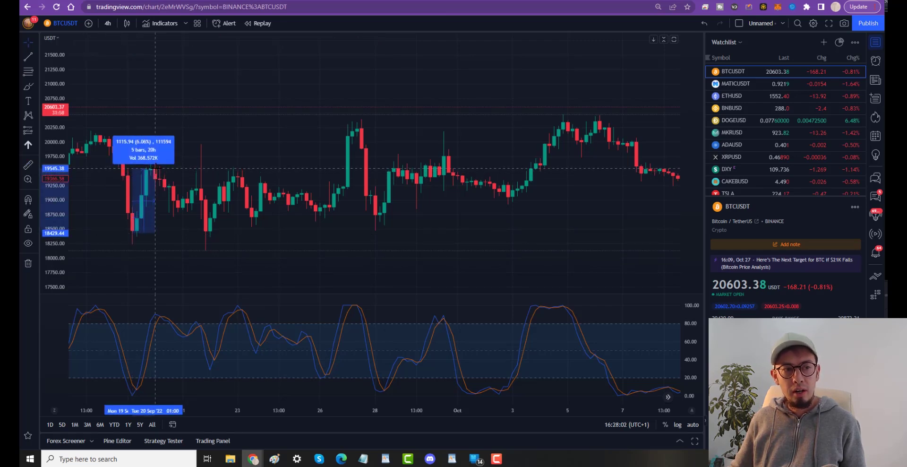
{"action": "left_click", "coordinate": [156, 166]}
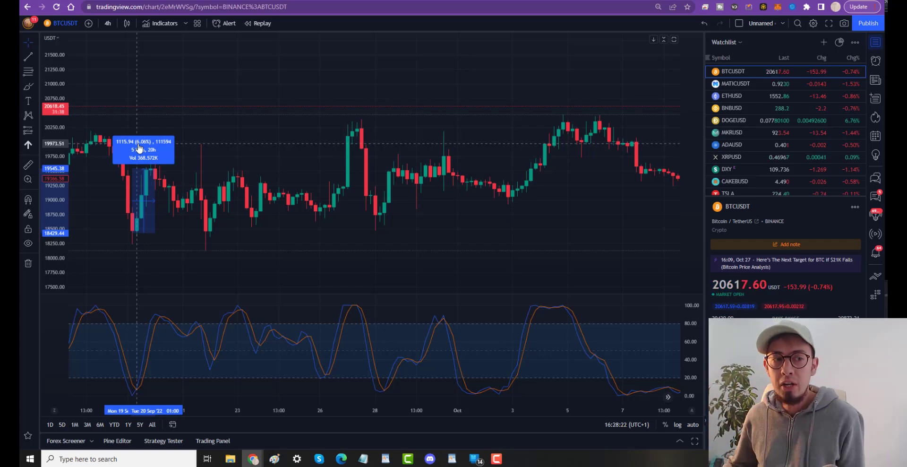
{"action": "left_click", "coordinate": [211, 136]}
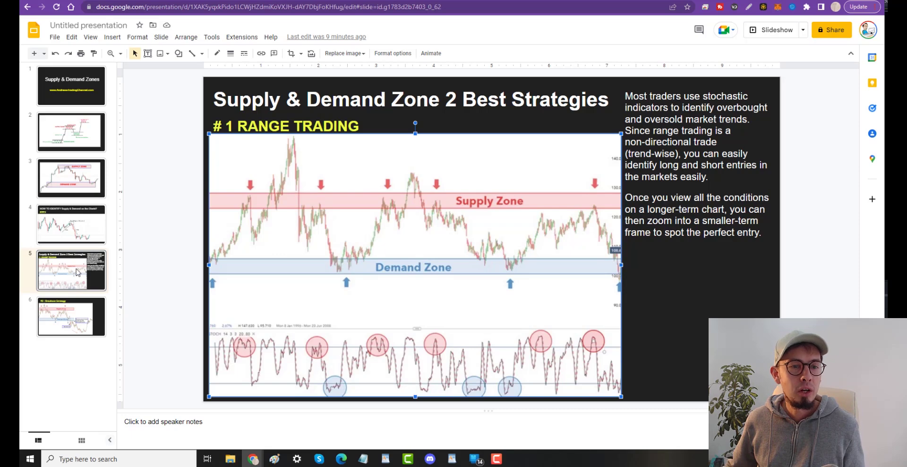
Go to slide 6, '#2 : Breakout Strategy', in the filmstrip
{"action": "left_click", "coordinate": [102, 298]}
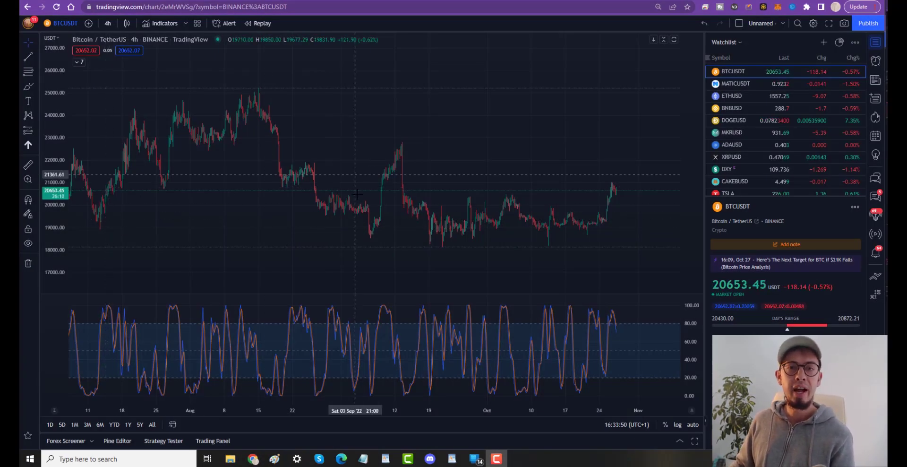
Brush a yellow stroke down from the mid-August high, then undo the V and range-line sketches
{"action": "left_click", "coordinate": [28, 87]}
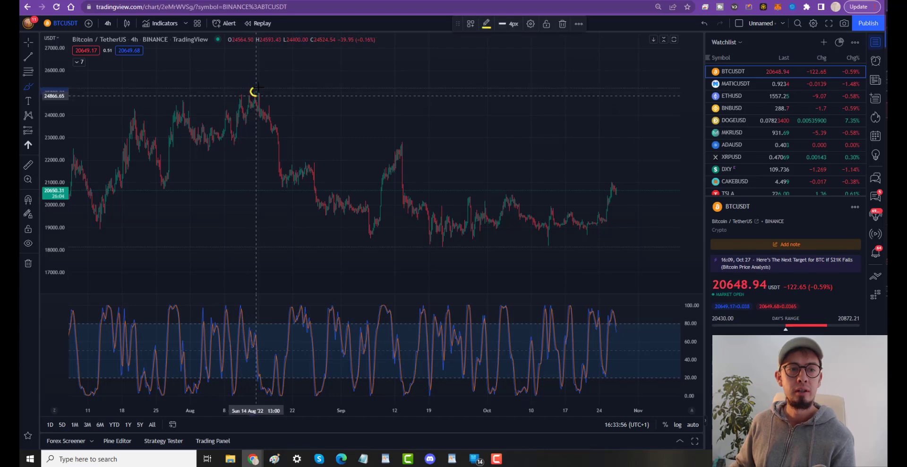
{"action": "left_click_drag", "start_coordinate": [257, 87], "coordinate": [293, 116]}
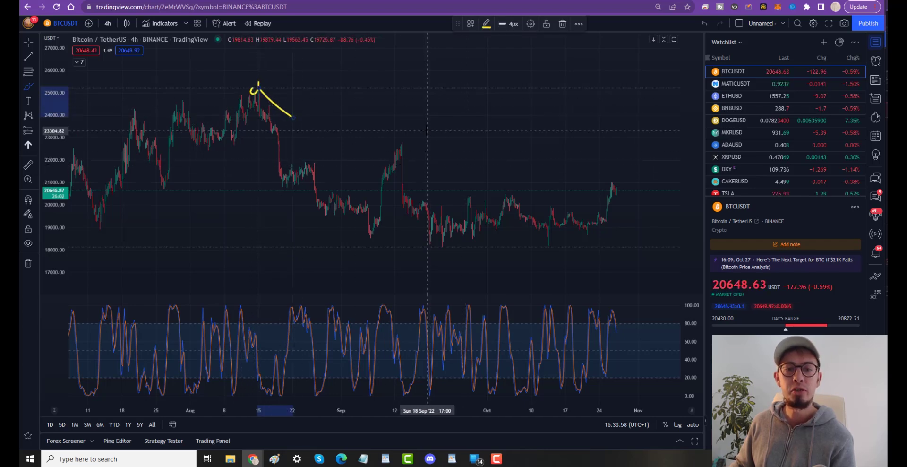
{"action": "mouse_move", "coordinate": [404, 75]}
{"action": "left_mouse_down"}
{"action": "mouse_move", "coordinate": [476, 262]}
{"action": "mouse_move", "coordinate": [601, 244]}
{"action": "mouse_move", "coordinate": [631, 116]}
{"action": "left_mouse_up"}
{"action": "left_click_drag", "start_coordinate": [444, 106], "coordinate": [552, 293]}
{"action": "left_click_drag", "start_coordinate": [507, 118], "coordinate": [620, 285]}
{"action": "left_click_drag", "start_coordinate": [602, 136], "coordinate": [667, 292]}
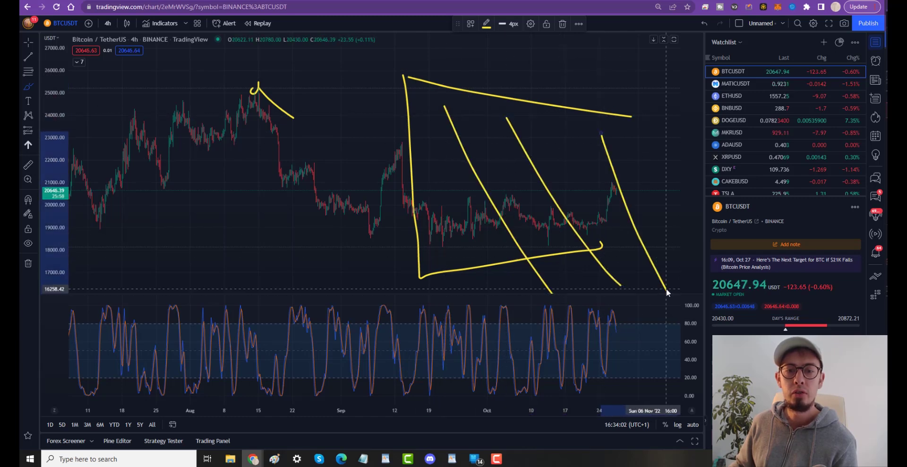
{"action": "key", "text": "ctrl+z"}
{"action": "key", "text": "ctrl+z"}
{"action": "key", "text": "ctrl+z"}
{"action": "key", "text": "ctrl+z"}
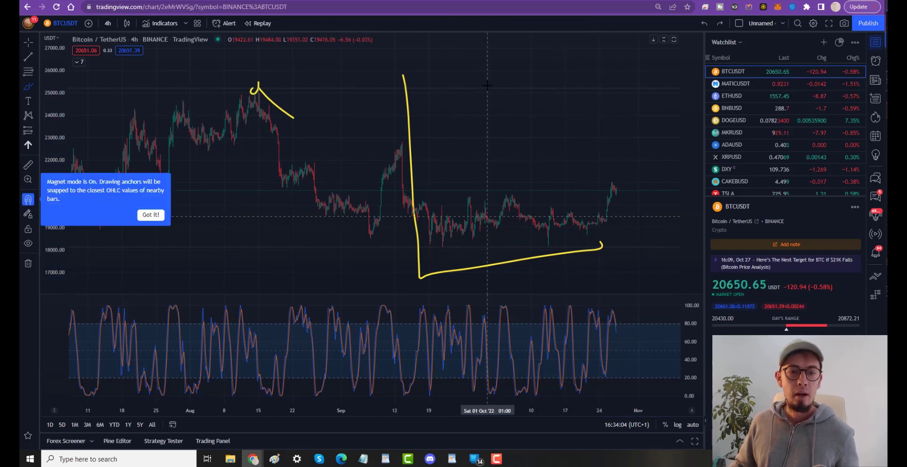
{"action": "key", "text": "ctrl+z"}
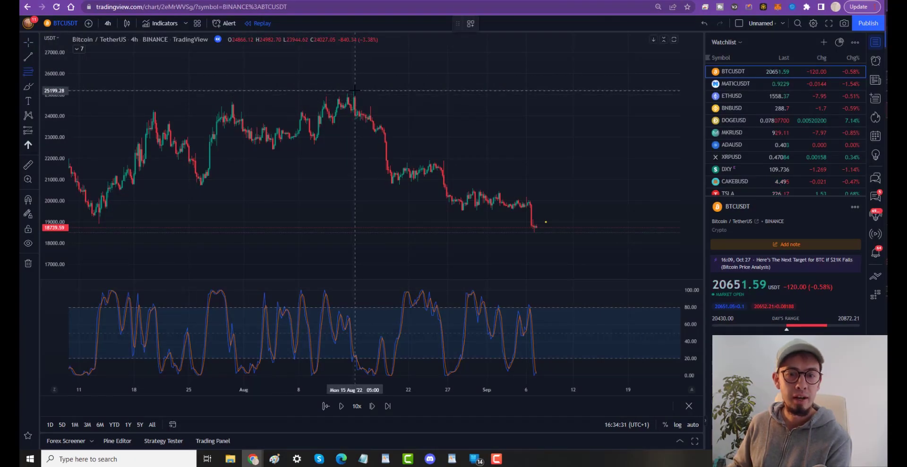
{"action": "mouse_move", "coordinate": [356, 90]}
{"action": "left_mouse_down"}
{"action": "mouse_move", "coordinate": [392, 173]}
{"action": "mouse_move", "coordinate": [528, 232]}
{"action": "left_mouse_up"}
{"action": "scroll", "coordinate": [113, 233], "scroll_direction": "up", "scroll_amount": 3}
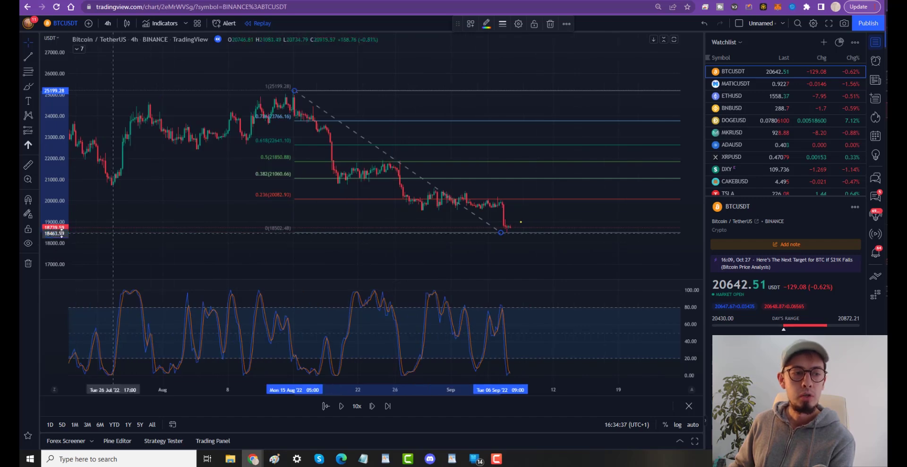
{"action": "left_click_drag", "start_coordinate": [61, 234], "coordinate": [61, 208]}
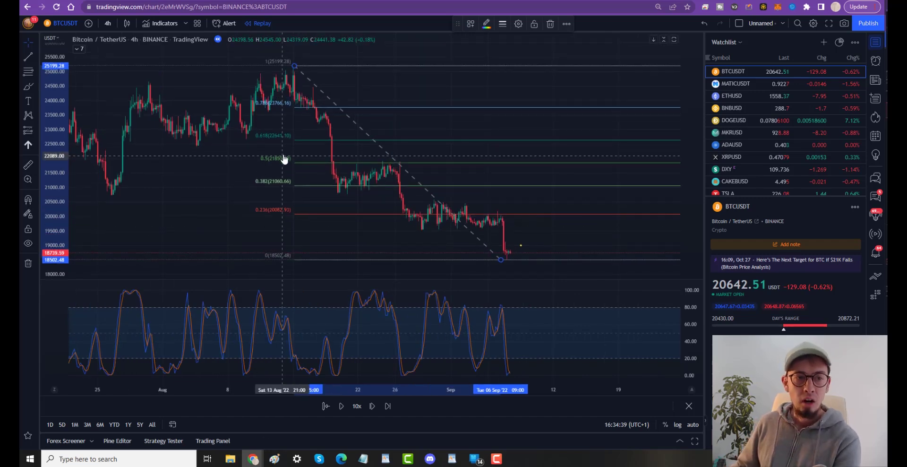
{"action": "left_click", "coordinate": [27, 87]}
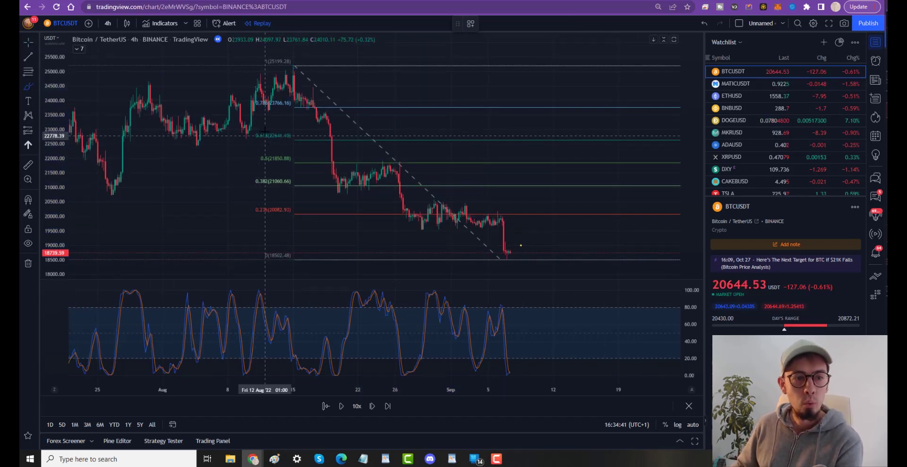
{"action": "mouse_move", "coordinate": [260, 126]}
{"action": "left_mouse_down"}
{"action": "mouse_move", "coordinate": [238, 127]}
{"action": "mouse_move", "coordinate": [246, 137]}
{"action": "mouse_move", "coordinate": [236, 148]}
{"action": "mouse_move", "coordinate": [253, 162]}
{"action": "mouse_move", "coordinate": [237, 171]}
{"action": "mouse_move", "coordinate": [240, 188]}
{"action": "mouse_move", "coordinate": [296, 184]}
{"action": "mouse_move", "coordinate": [307, 137]}
{"action": "mouse_move", "coordinate": [258, 125]}
{"action": "left_mouse_up"}
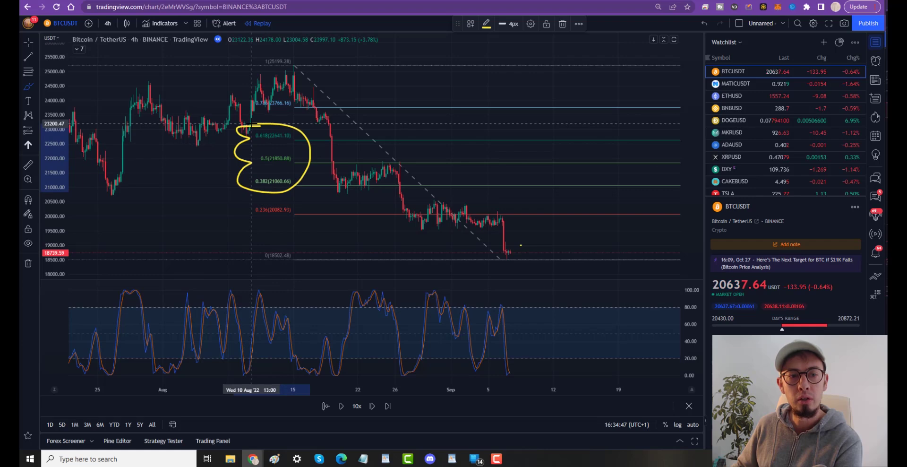
{"action": "mouse_move", "coordinate": [292, 186]}
{"action": "left_mouse_down"}
{"action": "mouse_move", "coordinate": [334, 187]}
{"action": "mouse_move", "coordinate": [323, 161]}
{"action": "left_mouse_up"}
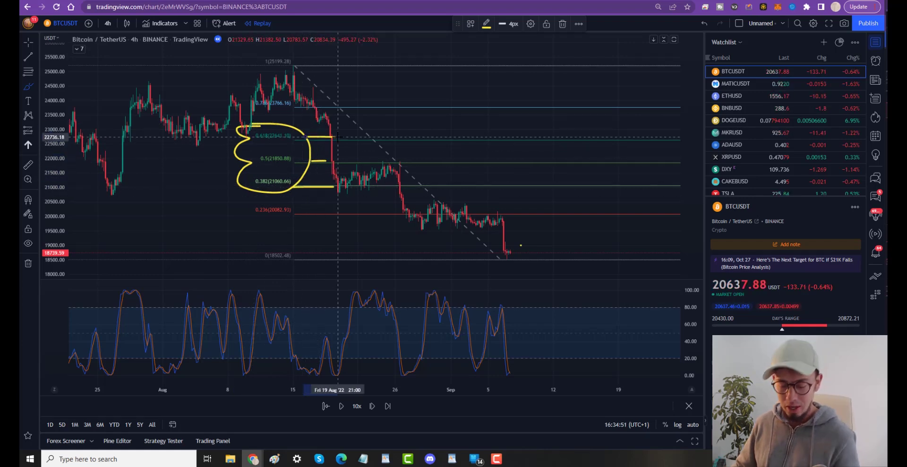
{"action": "key", "text": "ctrl+z"}
{"action": "key", "text": "ctrl+z"}
{"action": "key", "text": "ctrl+z"}
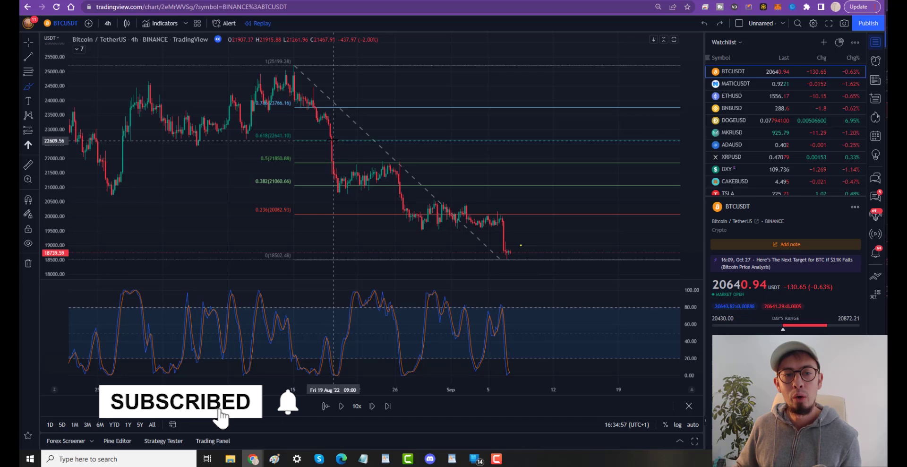
{"action": "key", "text": "ctrl"}
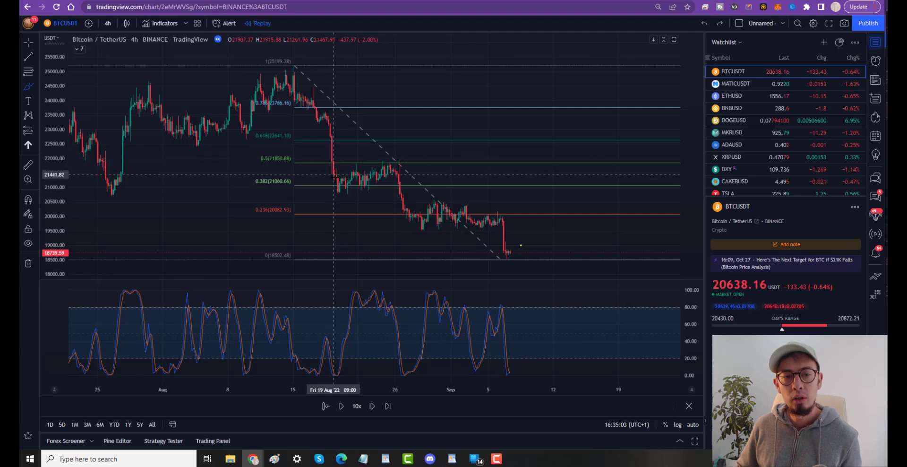
Ctrl-scroll in and back out to frame the August–September Bitcoin decline
{"action": "key", "text": "ctrl"}
{"action": "scroll", "coordinate": [336, 155], "scroll_direction": "up", "scroll_amount": 3}
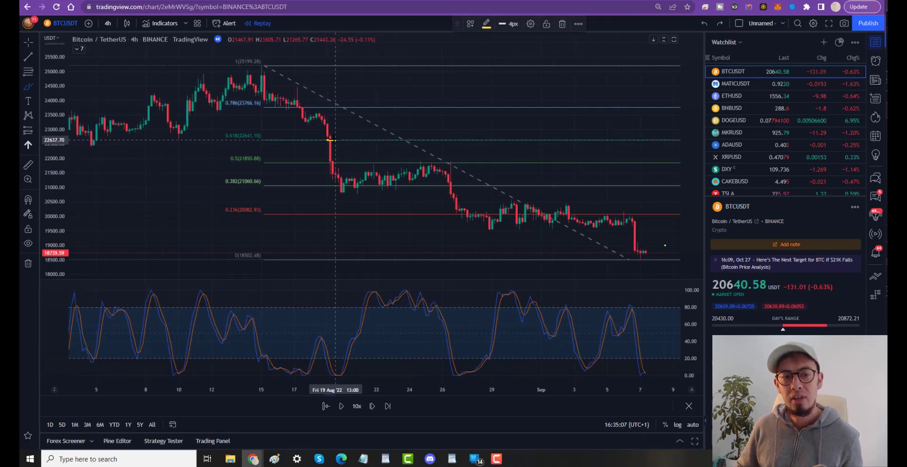
{"action": "key", "text": "ctrl"}
{"action": "scroll", "coordinate": [350, 166], "scroll_direction": "down", "scroll_amount": 3}
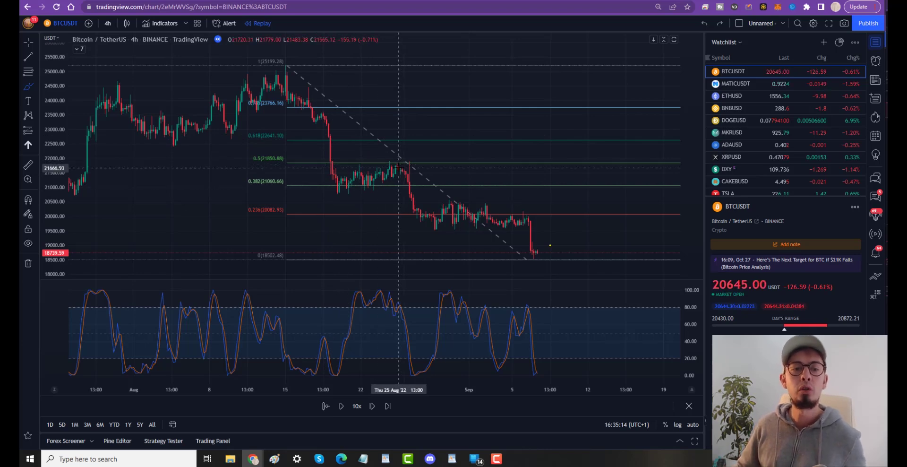
{"action": "scroll", "coordinate": [399, 166], "scroll_direction": "up", "scroll_amount": 2}
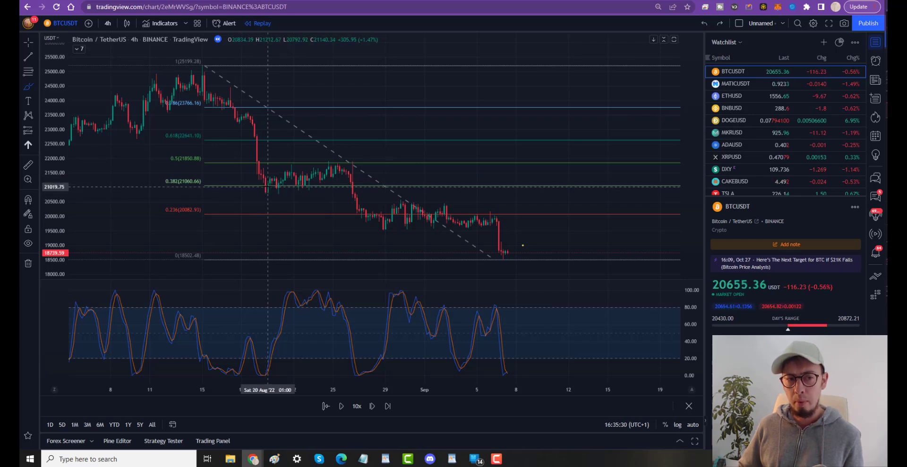
Mark a swing low and high in yellow, plus another swing high at the 0.5 level
{"action": "left_click", "coordinate": [268, 187]}
{"action": "left_click_drag", "start_coordinate": [268, 187], "coordinate": [291, 163]}
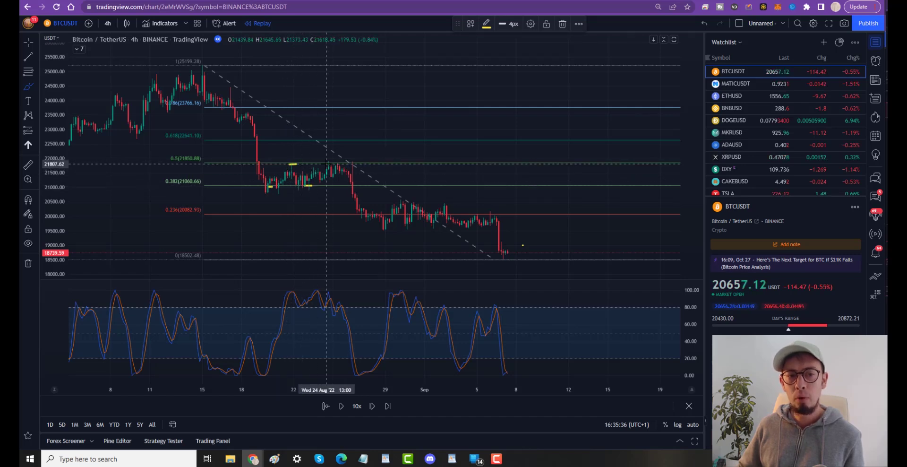
{"action": "left_click_drag", "start_coordinate": [330, 165], "coordinate": [340, 162]}
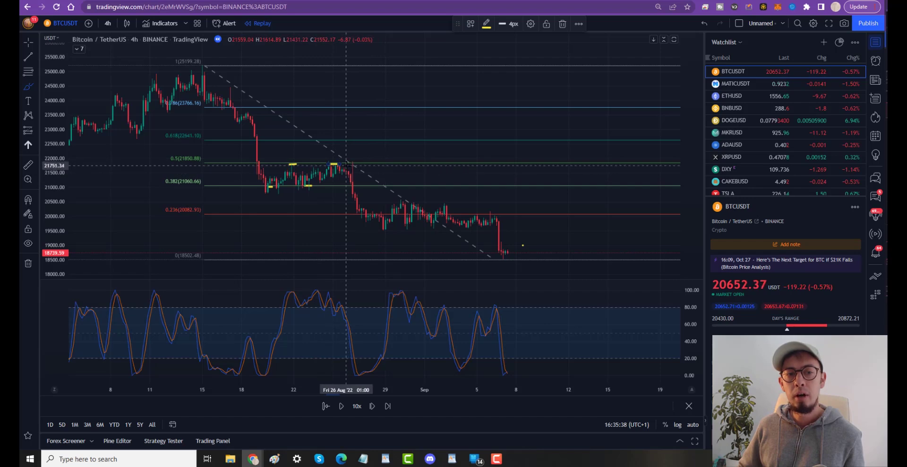
{"action": "scroll", "coordinate": [340, 163], "scroll_direction": "up", "scroll_amount": 3}
{"action": "scroll", "coordinate": [341, 170], "scroll_direction": "down", "scroll_amount": 3}
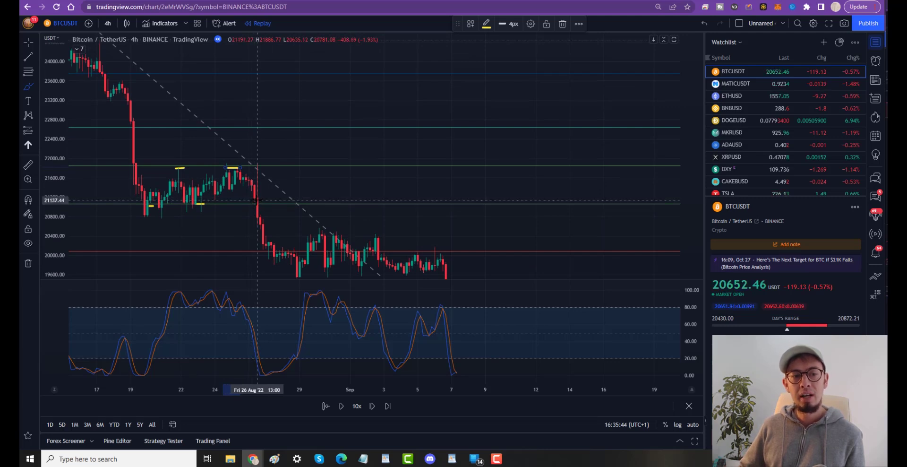
Mark the breakdown candle near 21,000 and trace the sharp drop that followed it
{"action": "left_click_drag", "start_coordinate": [253, 203], "coordinate": [260, 203]}
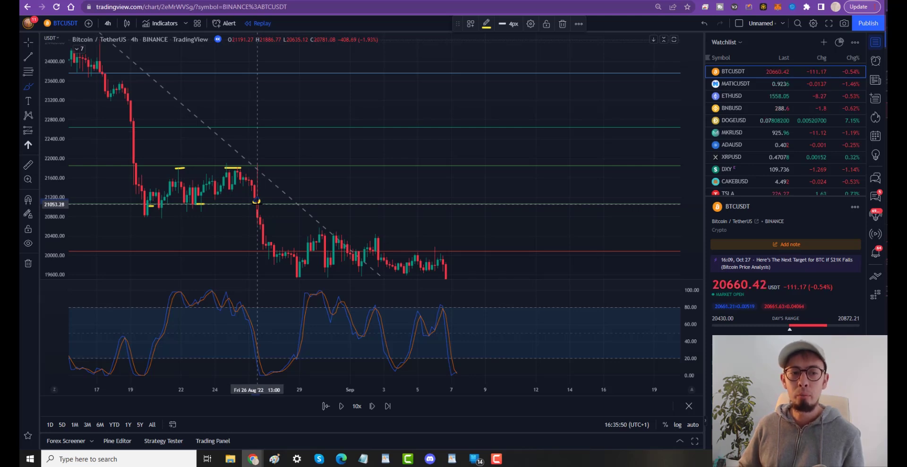
{"action": "mouse_move", "coordinate": [259, 164]}
{"action": "left_mouse_down"}
{"action": "mouse_move", "coordinate": [237, 173]}
{"action": "mouse_move", "coordinate": [283, 195]}
{"action": "mouse_move", "coordinate": [261, 163]}
{"action": "left_mouse_up"}
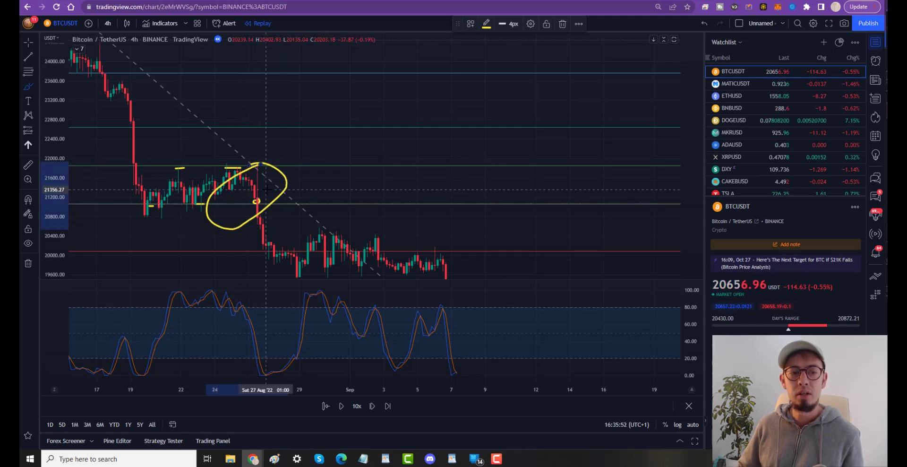
{"action": "key", "text": "ctrl+z"}
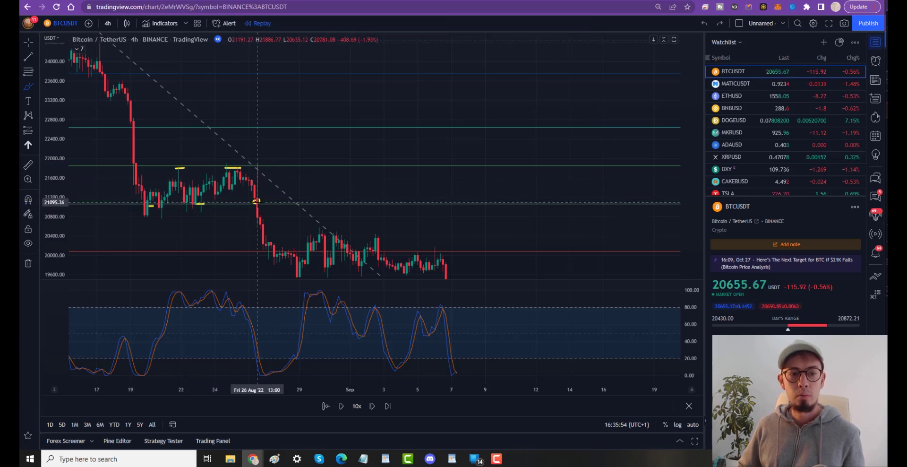
{"action": "left_click", "coordinate": [256, 201]}
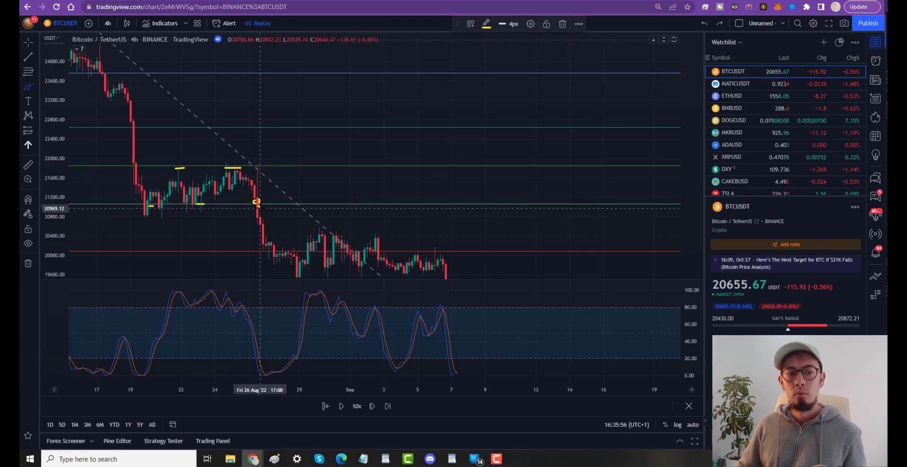
{"action": "mouse_move", "coordinate": [260, 208]}
{"action": "left_mouse_down"}
{"action": "mouse_move", "coordinate": [274, 254]}
{"action": "mouse_move", "coordinate": [288, 254]}
{"action": "left_mouse_up"}
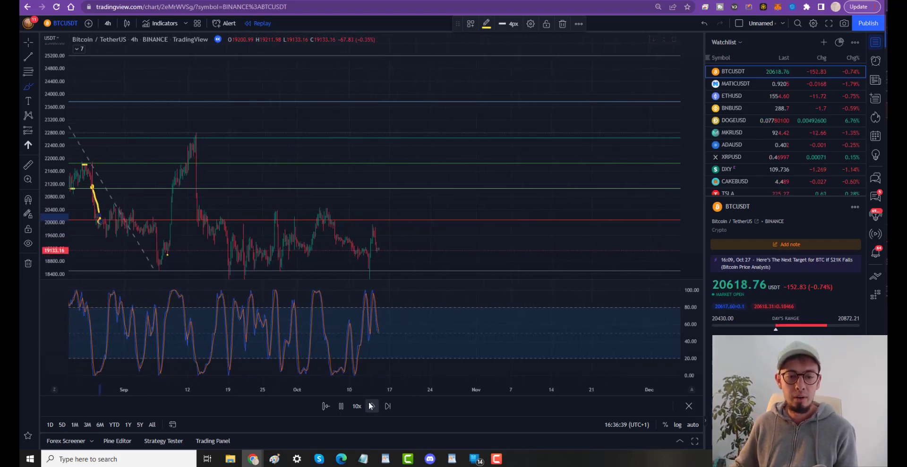
Pause the replay, remove all drawings, enlarge the price pane, and expand the seven-indicator list
{"action": "left_click", "coordinate": [340, 407]}
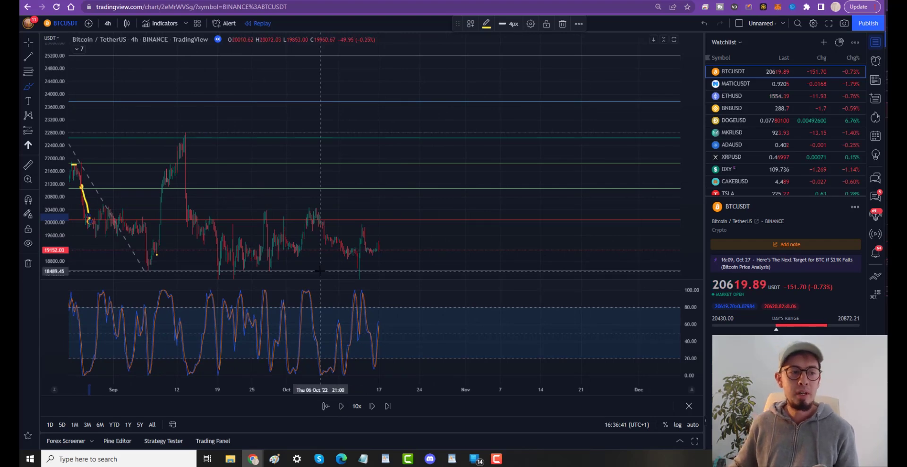
{"action": "scroll", "coordinate": [319, 270], "scroll_direction": "down", "scroll_amount": 3}
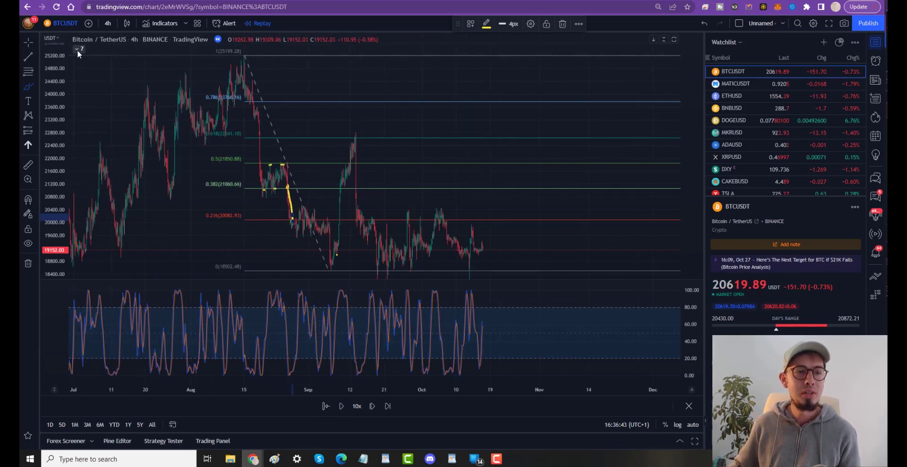
{"action": "left_click", "coordinate": [28, 263]}
{"action": "left_click", "coordinate": [64, 263]}
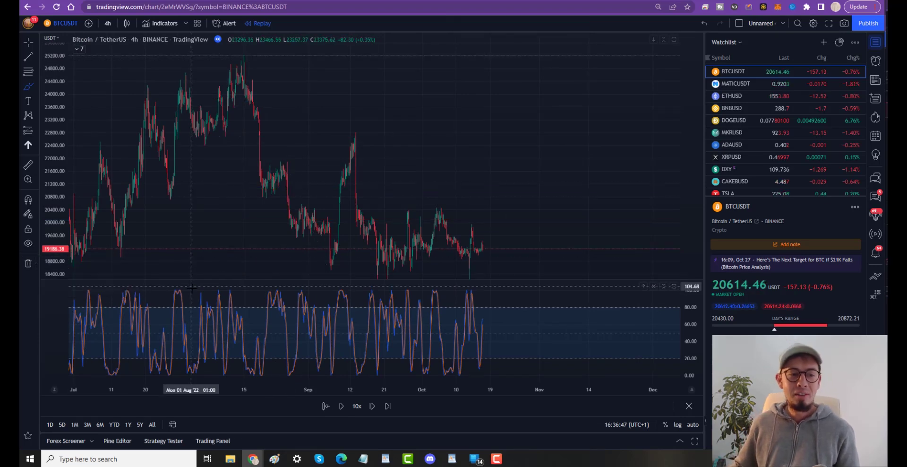
{"action": "left_click_drag", "start_coordinate": [127, 282], "coordinate": [109, 350]}
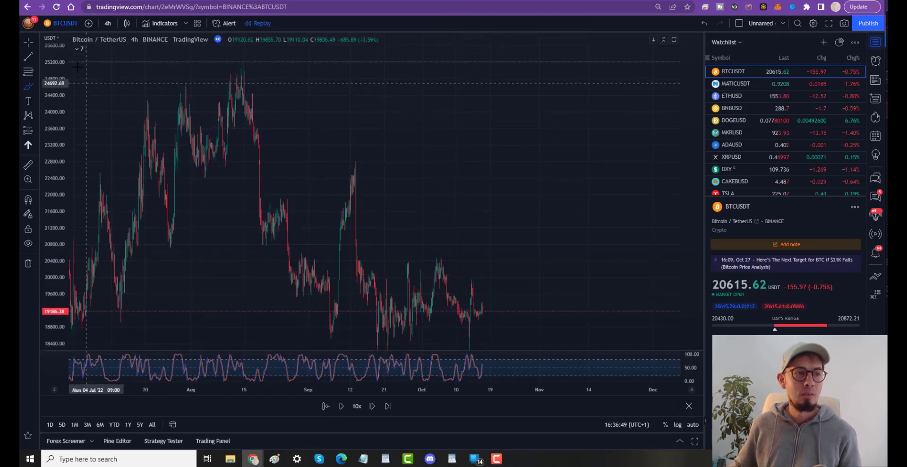
{"action": "left_click", "coordinate": [76, 49]}
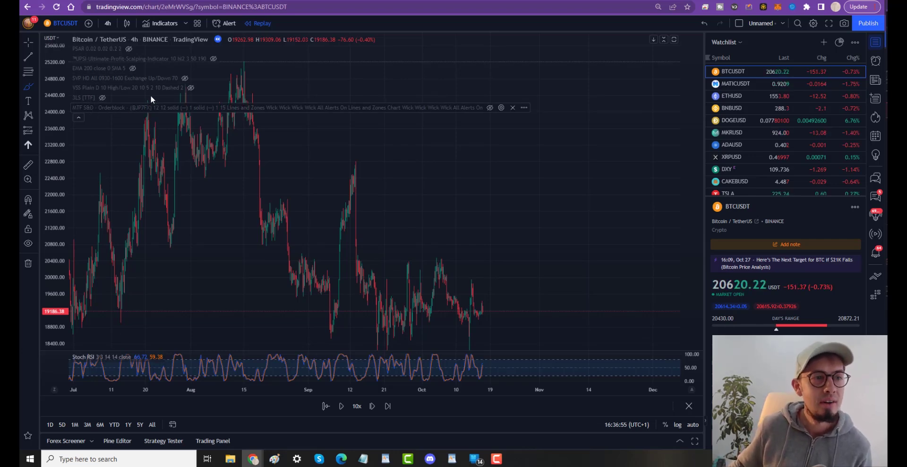
Search indicators for 'suppl' and add MTF S&D Orderblock to the Bitcoin 4h chart
{"action": "left_click", "coordinate": [163, 20]}
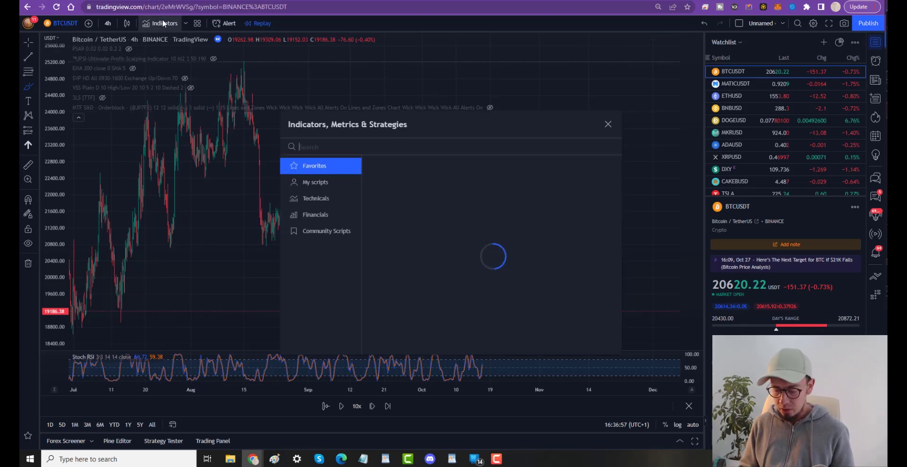
{"action": "type", "text": "su"}
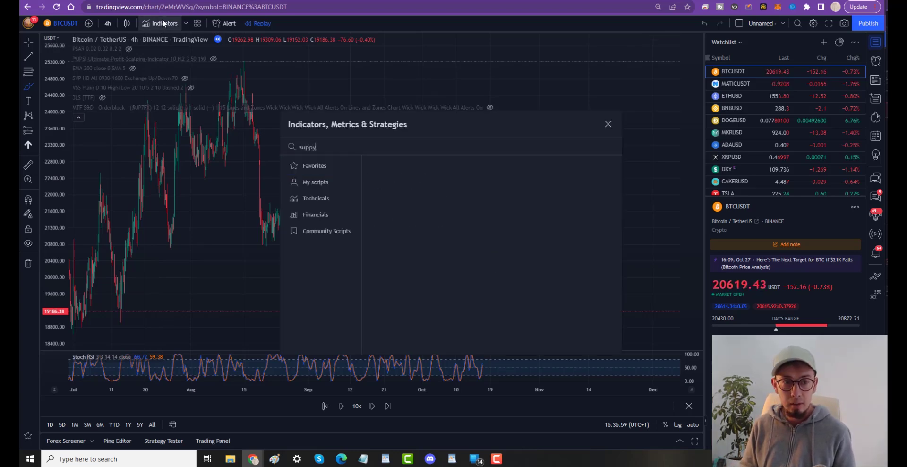
{"action": "type", "text": "ppy"}
{"action": "key", "text": "BackSpace"}
{"action": "type", "text": "l"}
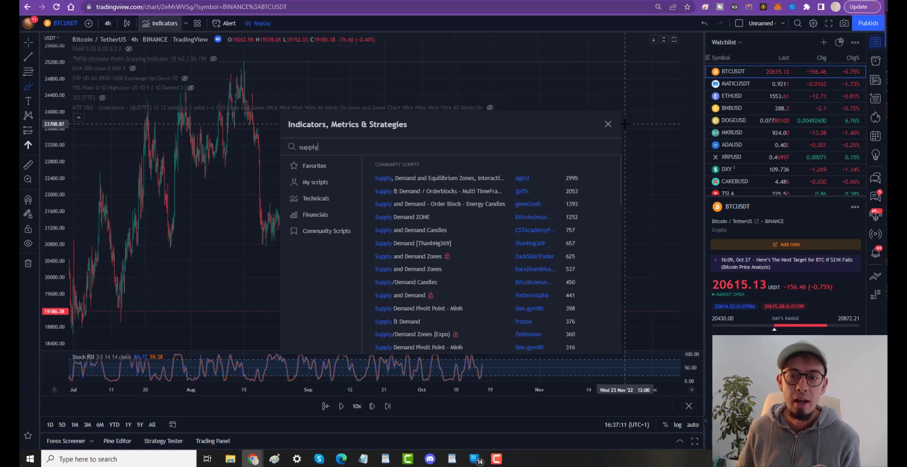
{"action": "key", "text": "Escape"}
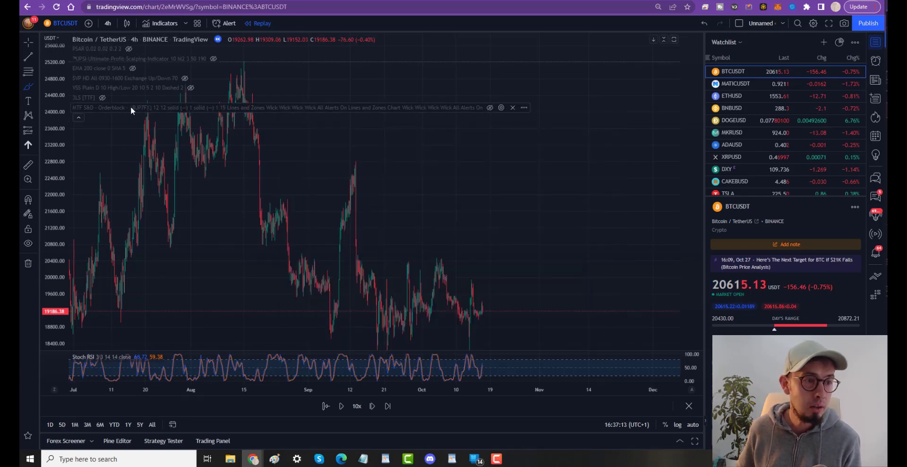
Unhide the MTF S&D Orderblock indicator and collapse the indicator list
{"action": "mouse_move", "coordinate": [91, 105]}
{"action": "left_click", "coordinate": [489, 108]}
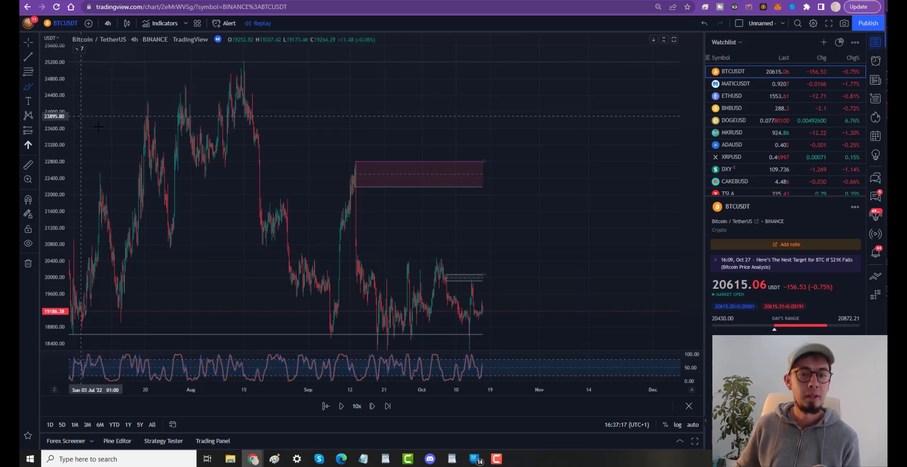
{"action": "left_click", "coordinate": [78, 118]}
{"action": "scroll", "coordinate": [151, 179], "scroll_direction": "down", "scroll_amount": 3}
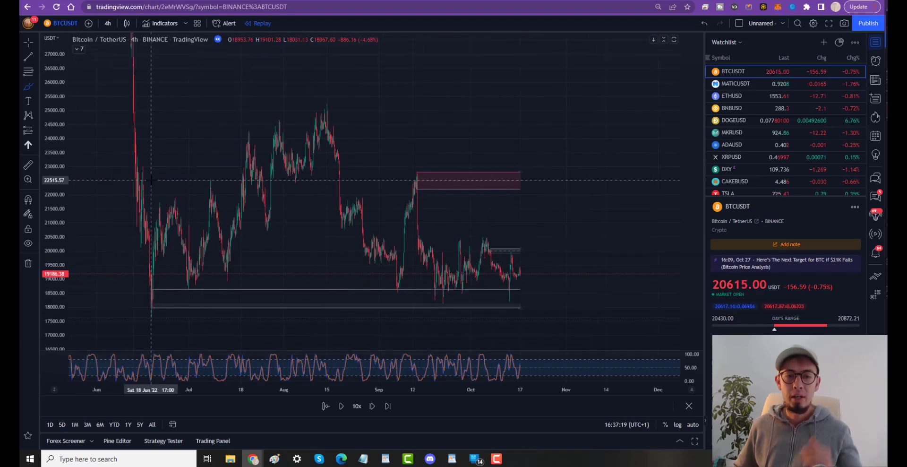
{"action": "scroll", "coordinate": [151, 179], "scroll_direction": "up", "scroll_amount": 2}
Mark the 22,500–23,000 level in yellow and shift the chart back to earlier candles
{"action": "left_click_drag", "start_coordinate": [243, 174], "coordinate": [148, 167]}
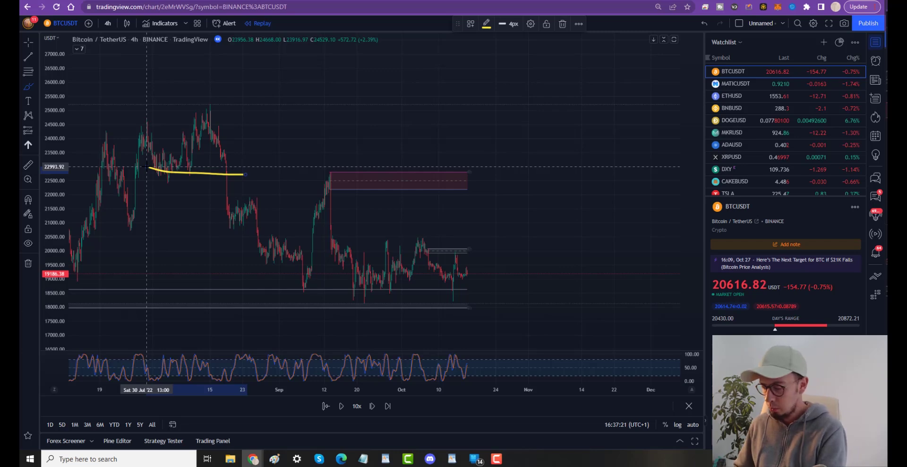
{"action": "left_click", "coordinate": [28, 42]}
{"action": "scroll", "coordinate": [214, 210], "scroll_direction": "up", "scroll_amount": 2}
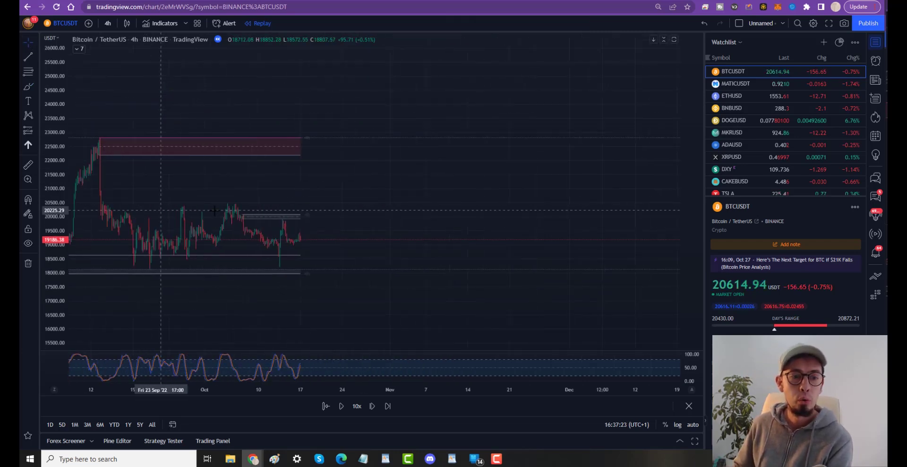
{"action": "scroll", "coordinate": [214, 210], "scroll_direction": "left", "scroll_amount": 5}
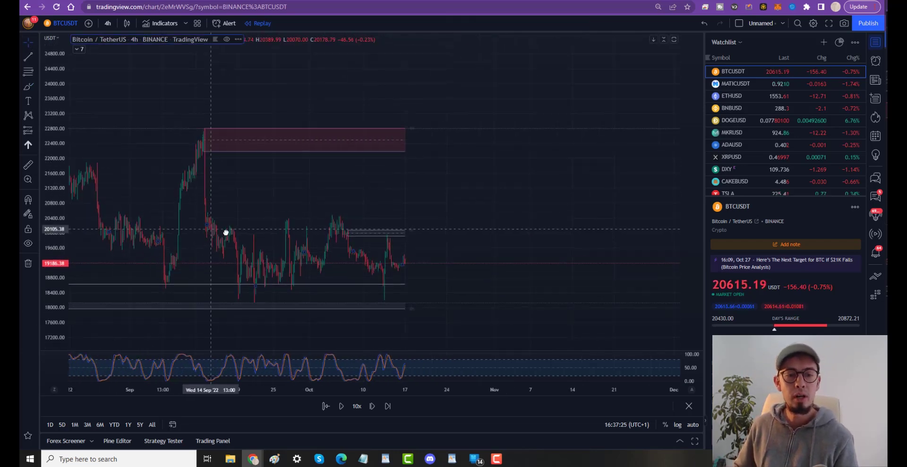
{"action": "left_click_drag", "start_coordinate": [226, 233], "coordinate": [257, 236]}
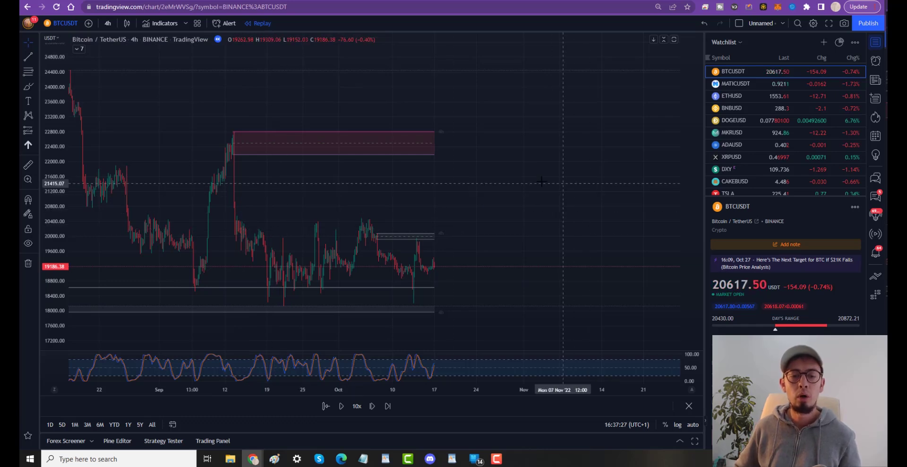
Draw a yellow arch over the spike into the red supply zone and loop around it
{"action": "left_click", "coordinate": [26, 86]}
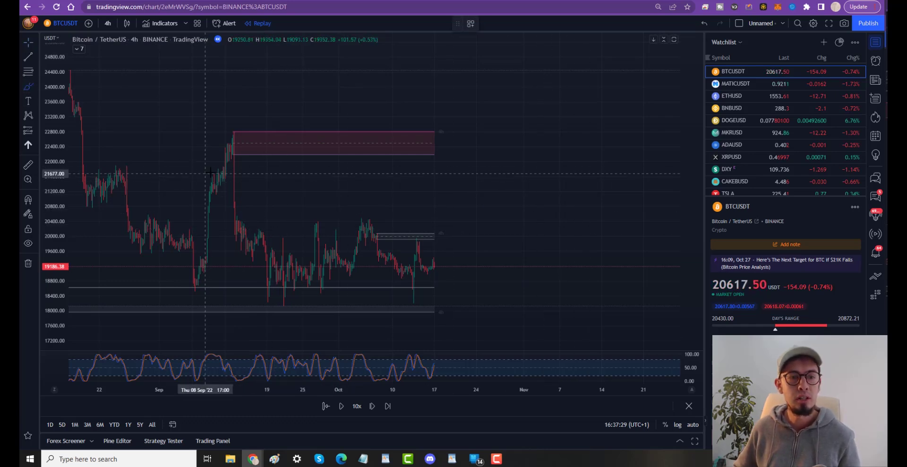
{"action": "left_click", "coordinate": [229, 150]}
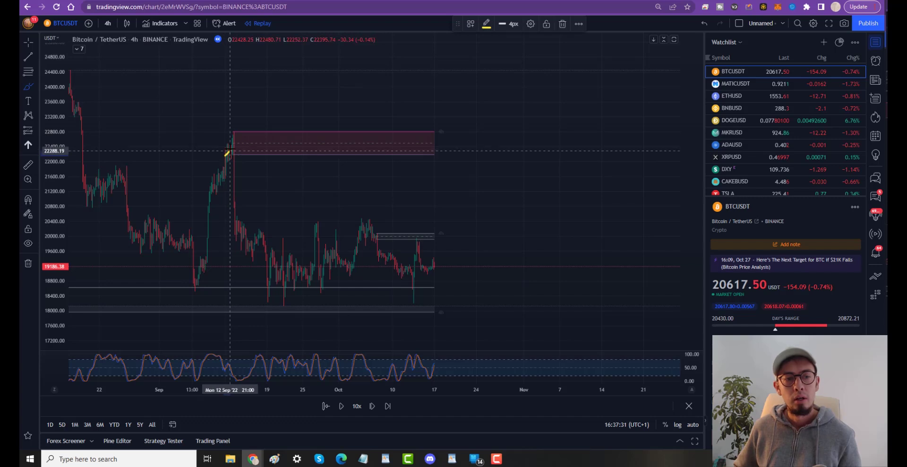
{"action": "mouse_move", "coordinate": [230, 150]}
{"action": "left_mouse_down"}
{"action": "mouse_move", "coordinate": [235, 137]}
{"action": "mouse_move", "coordinate": [236, 156]}
{"action": "left_mouse_up"}
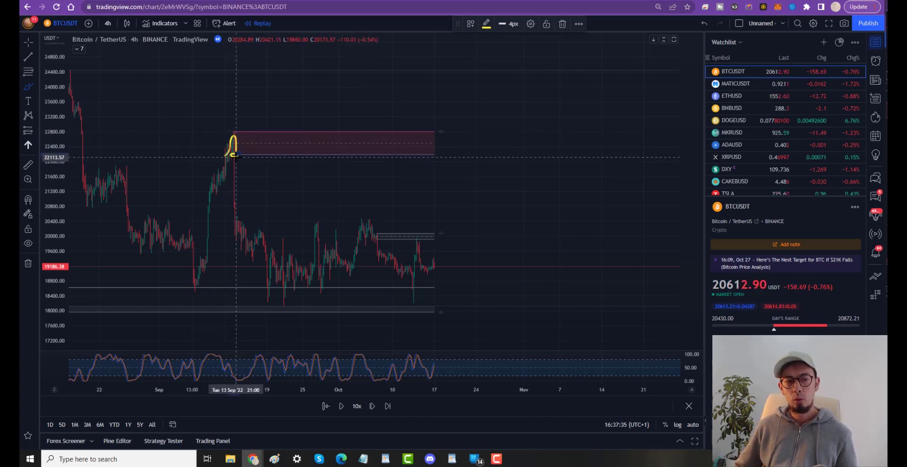
{"action": "scroll", "coordinate": [236, 157], "scroll_direction": "up", "scroll_amount": 2}
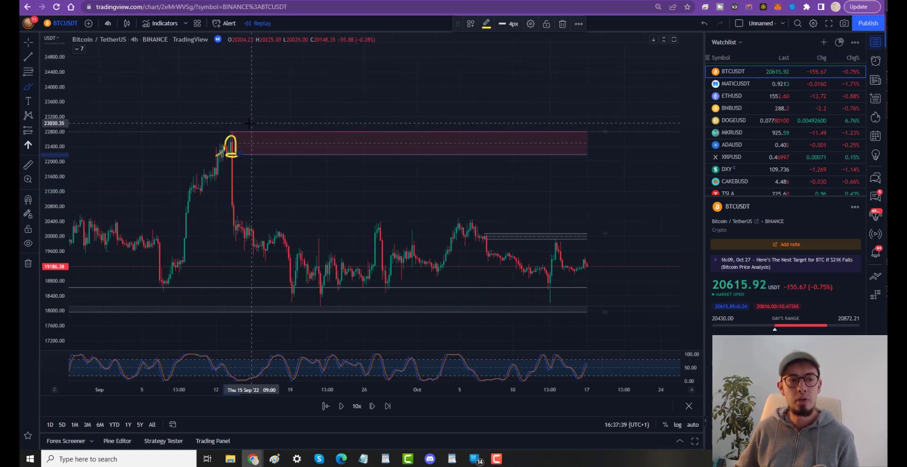
{"action": "mouse_move", "coordinate": [232, 122]}
{"action": "left_mouse_down"}
{"action": "mouse_move", "coordinate": [211, 146]}
{"action": "mouse_move", "coordinate": [237, 116]}
{"action": "mouse_move", "coordinate": [202, 118]}
{"action": "left_mouse_up"}
Scroll down the andrewstradingchannel.com home page to the 'Pickup my trading guides as FREE GIFT' section
{"action": "key", "text": "ctrl"}
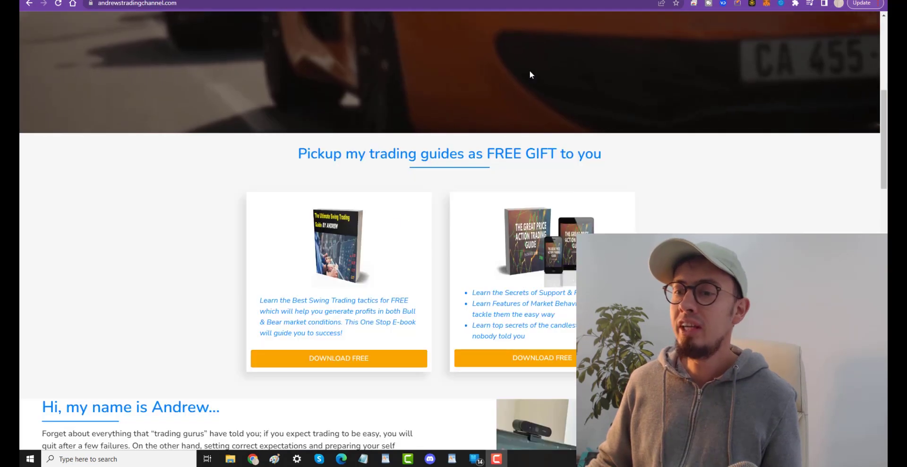
{"action": "scroll", "coordinate": [448, 227], "scroll_direction": "up", "scroll_amount": 8}
{"action": "scroll", "coordinate": [449, 227], "scroll_direction": "down", "scroll_amount": 6}
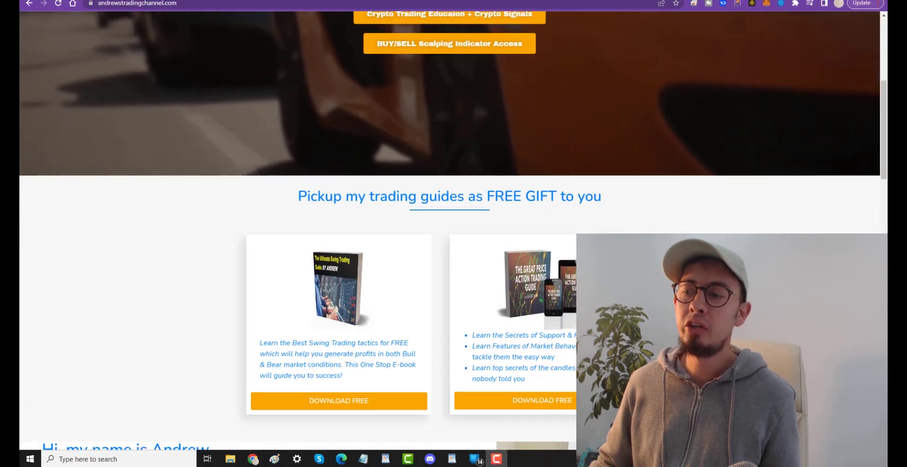
{"action": "scroll", "coordinate": [360, 207], "scroll_direction": "down", "scroll_amount": 3}
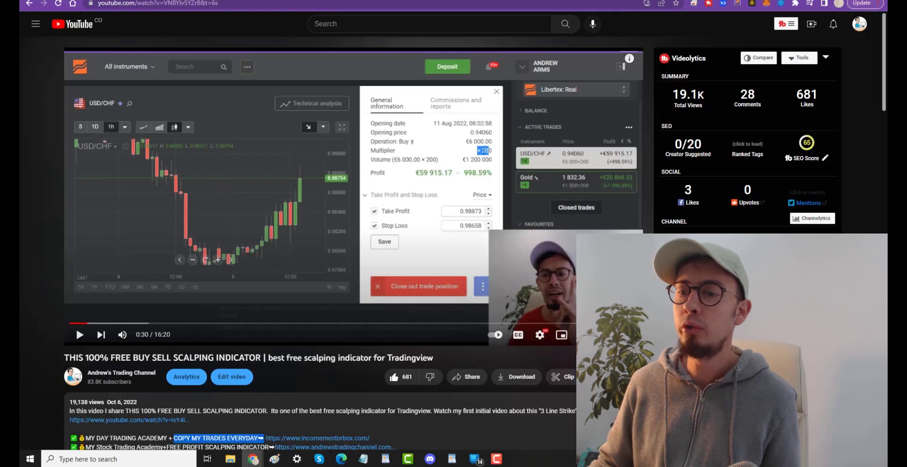
{"action": "scroll", "coordinate": [205, 347], "scroll_direction": "down", "scroll_amount": 3}
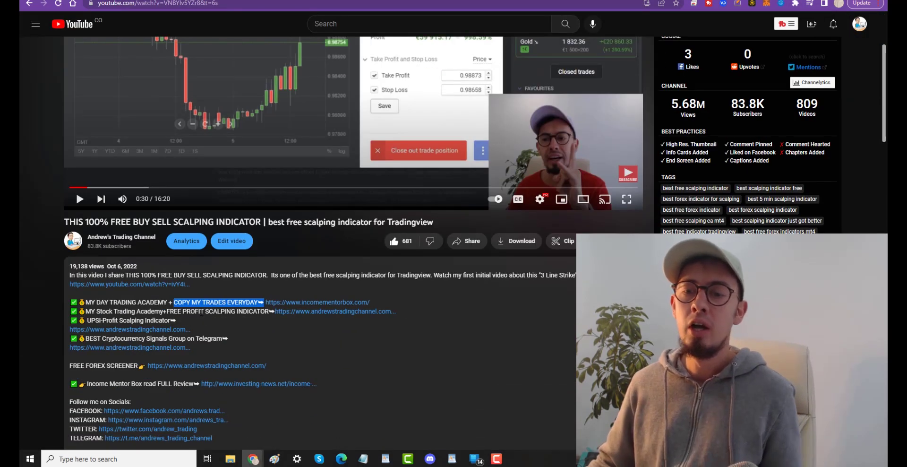
Highlight the COPY MY TRADES EVERYDAY academy link in the YouTube video description
{"action": "left_click", "coordinate": [174, 302]}
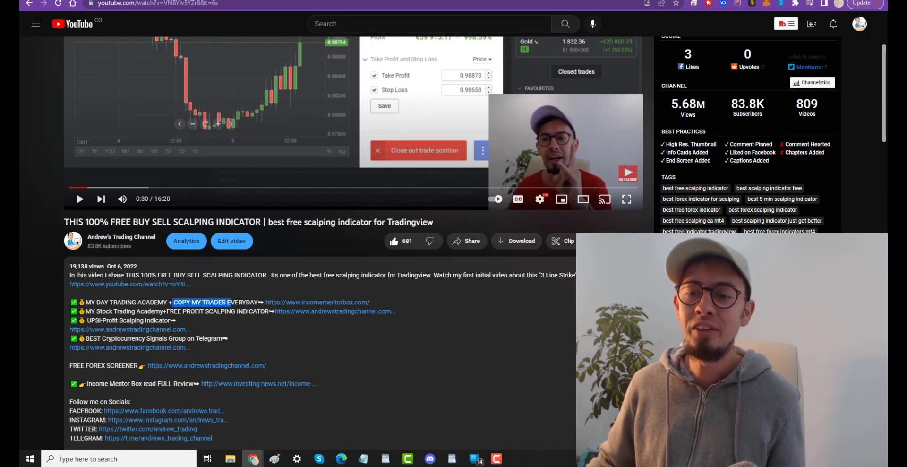
{"action": "left_click", "coordinate": [199, 319]}
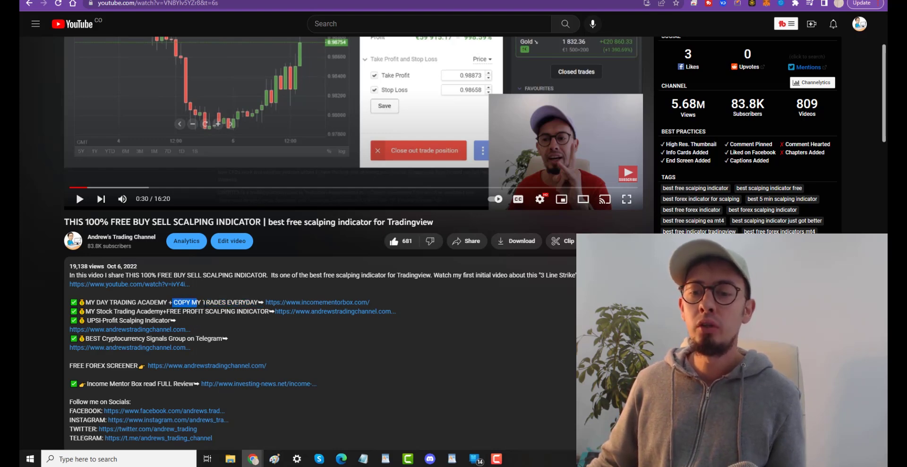
{"action": "scroll", "coordinate": [300, 152], "scroll_direction": "up", "scroll_amount": 2}
{"action": "scroll", "coordinate": [300, 152], "scroll_direction": "down", "scroll_amount": 1}
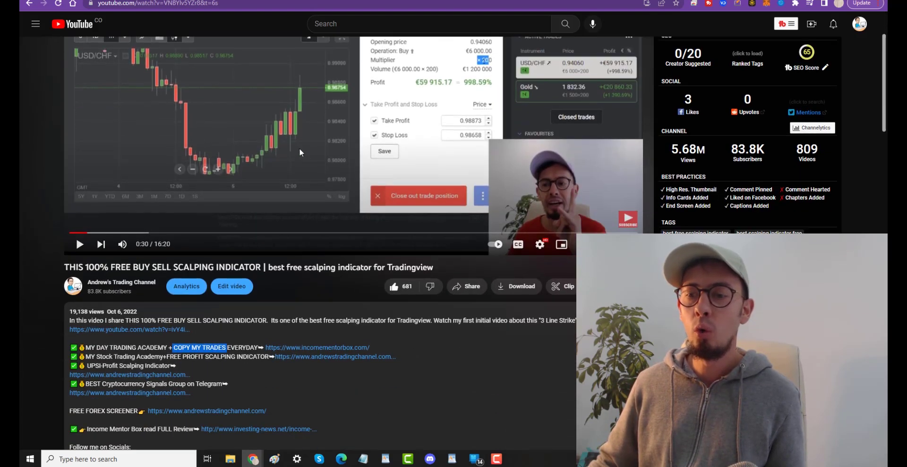
{"action": "scroll", "coordinate": [301, 154], "scroll_direction": "down", "scroll_amount": 1}
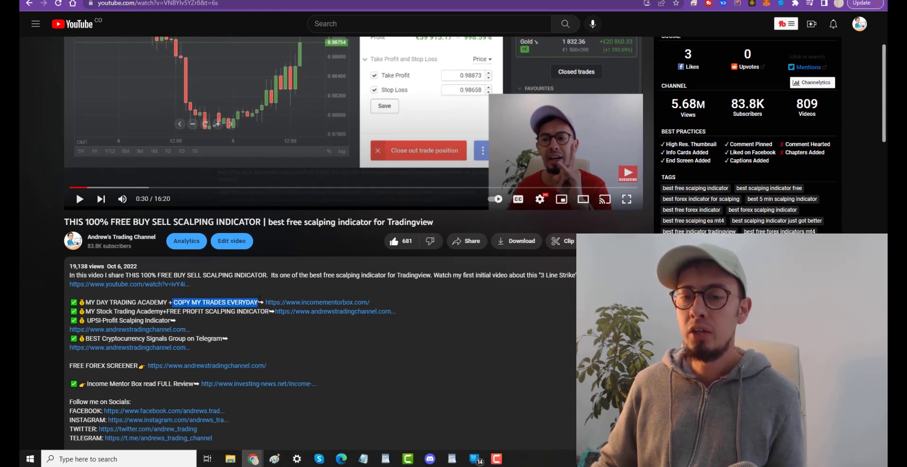
{"action": "left_click", "coordinate": [200, 321]}
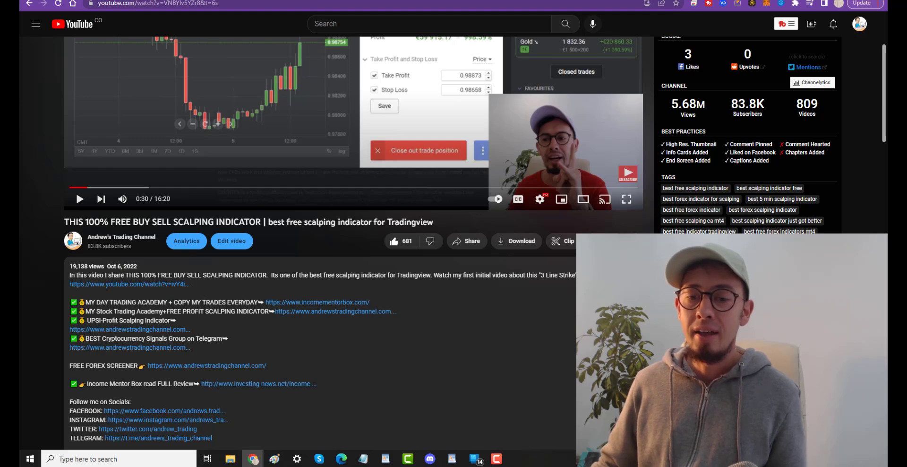
{"action": "scroll", "coordinate": [205, 310], "scroll_direction": "up", "scroll_amount": 3}
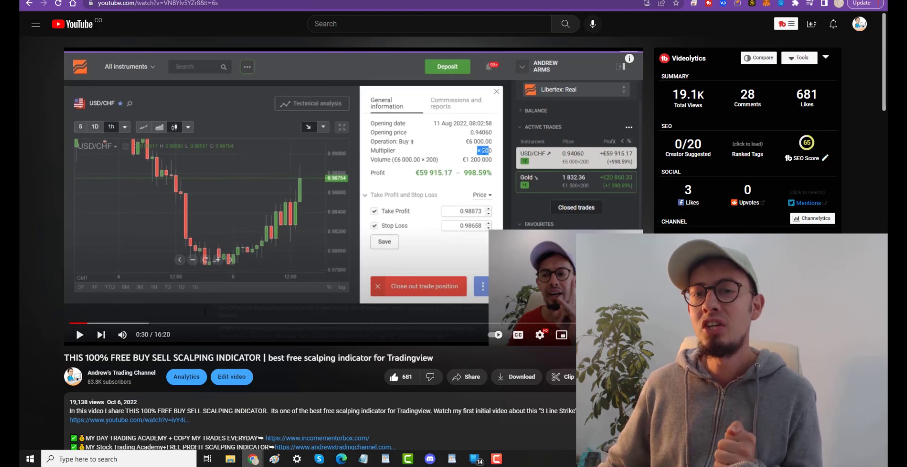